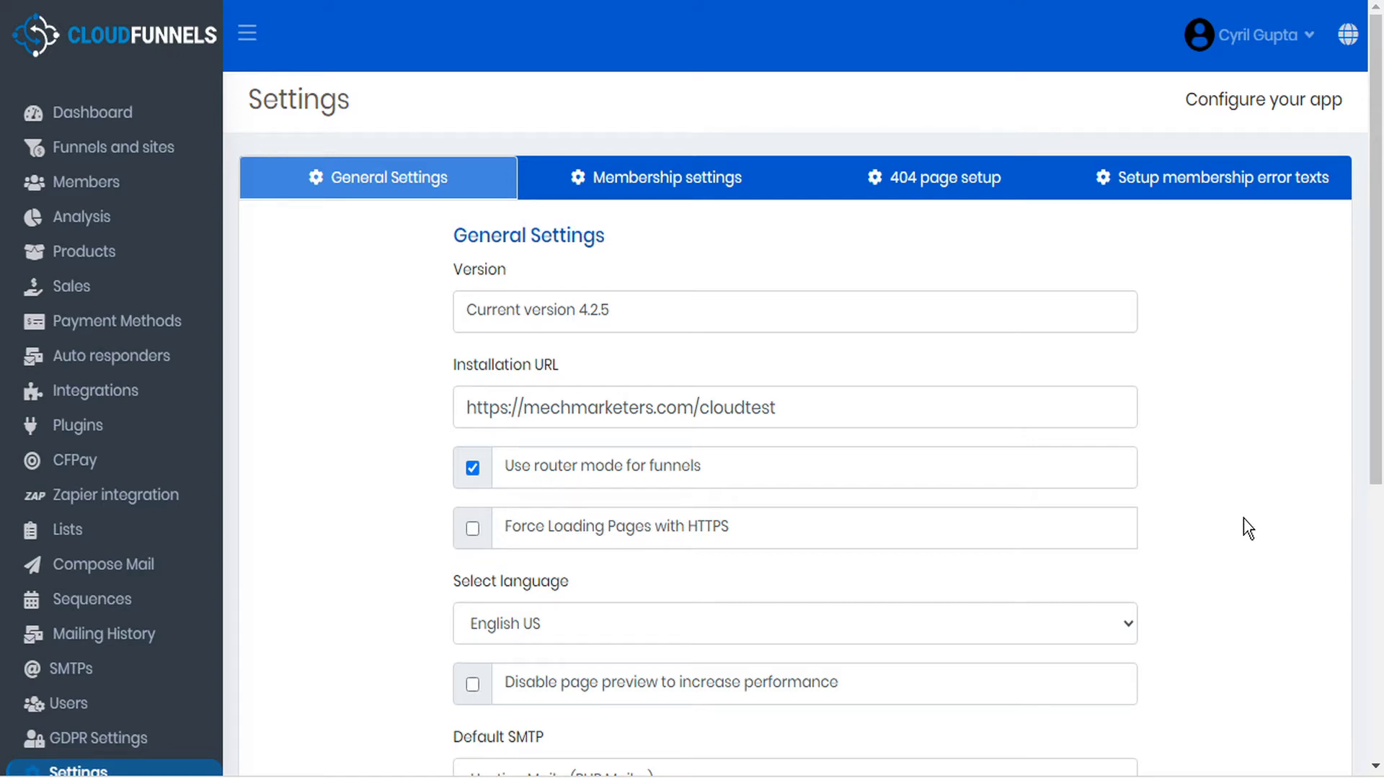
Open the Plugins page from the sidebar and bring up the Add New Plugin options.
click(390, 192)
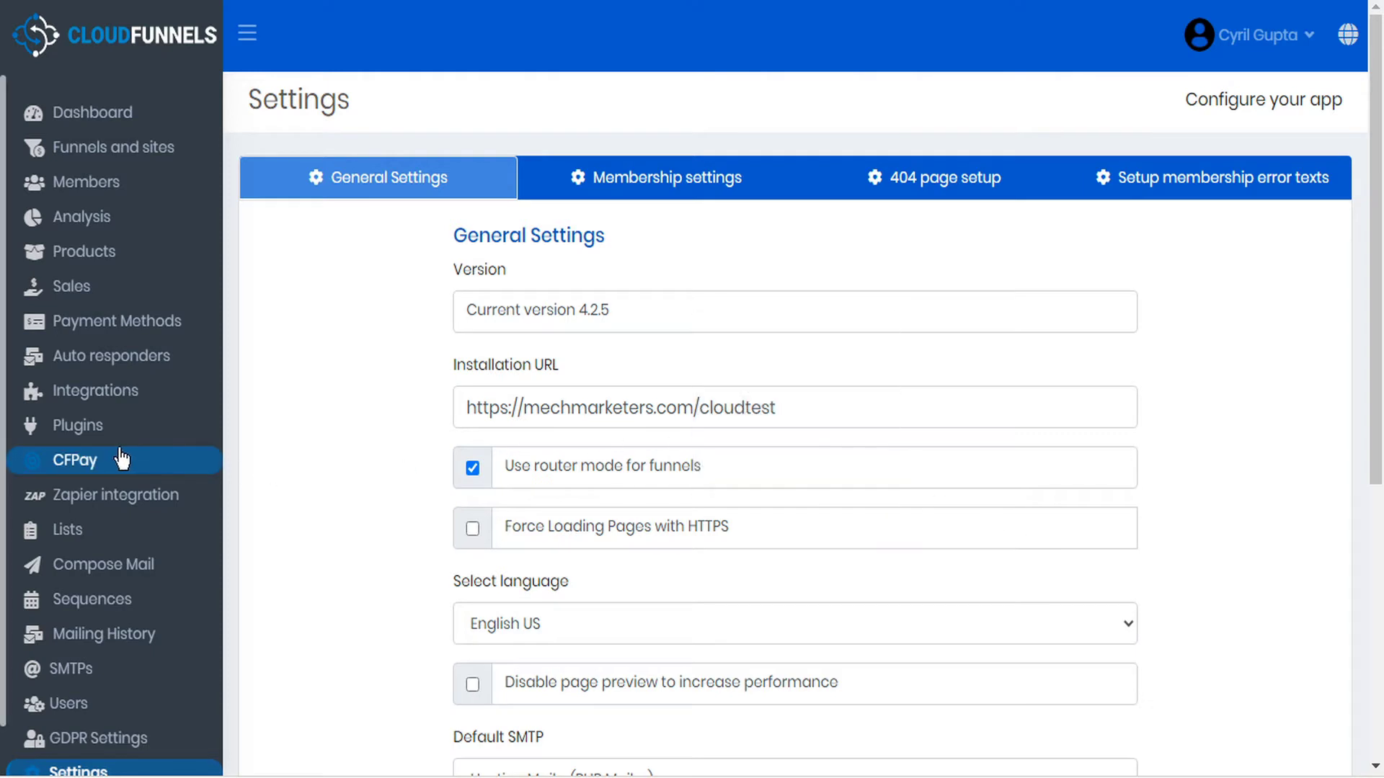
click(85, 425)
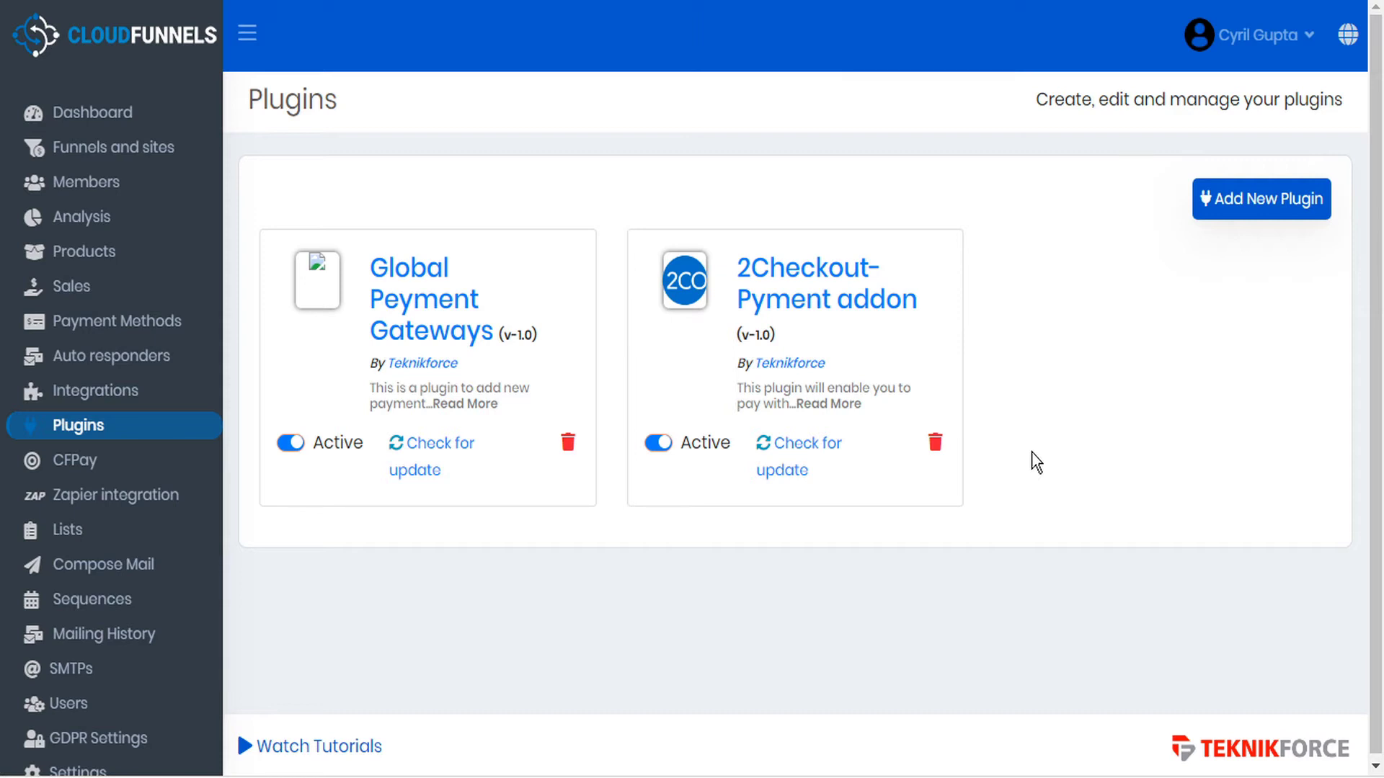
click(1264, 211)
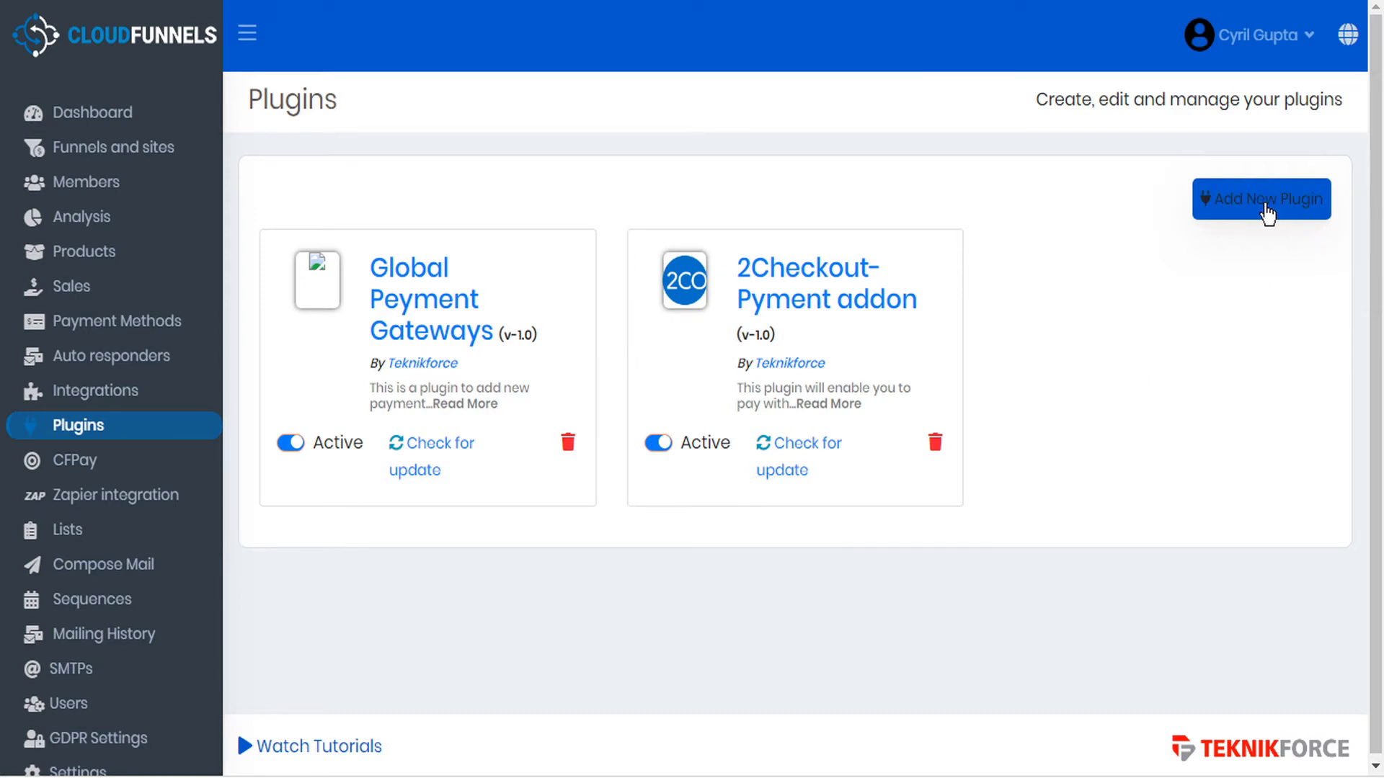
click(1259, 212)
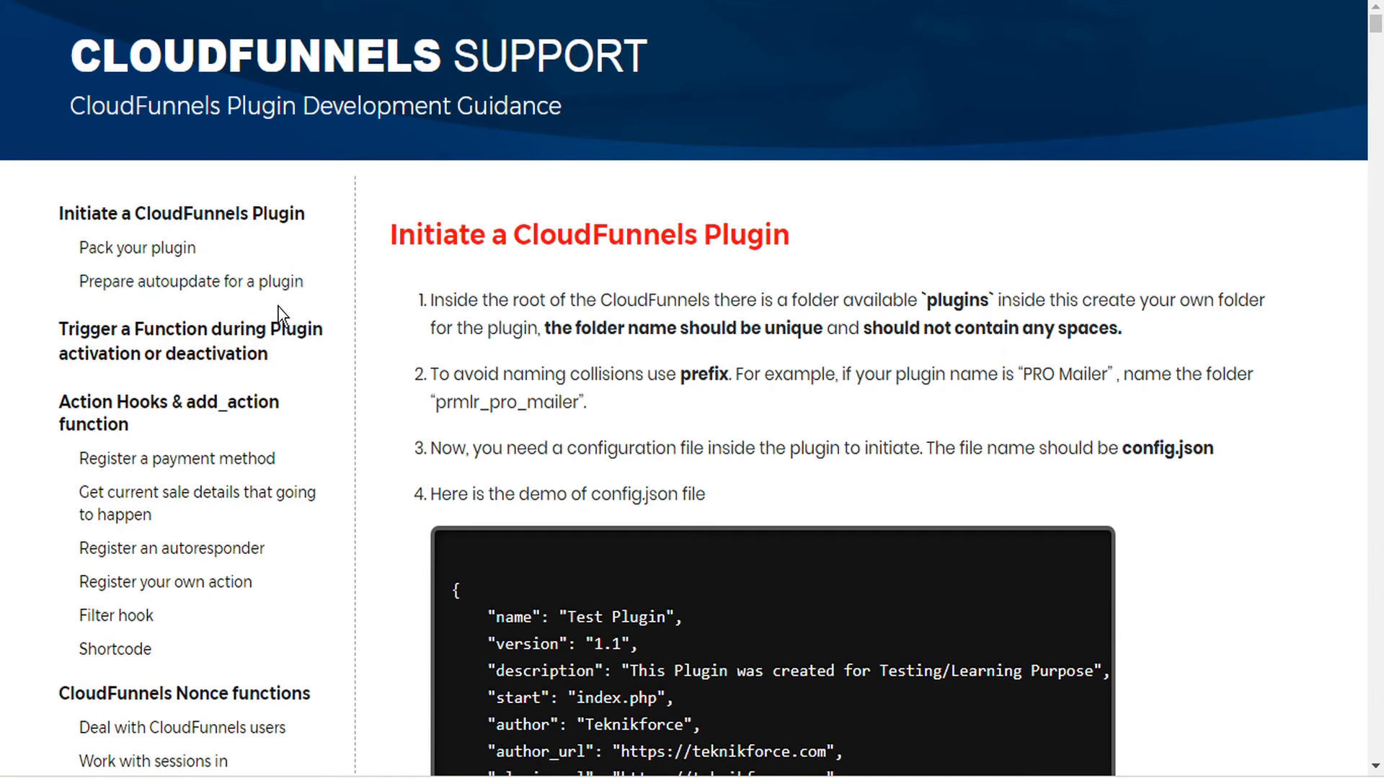
scroll(276, 356, down, 5)
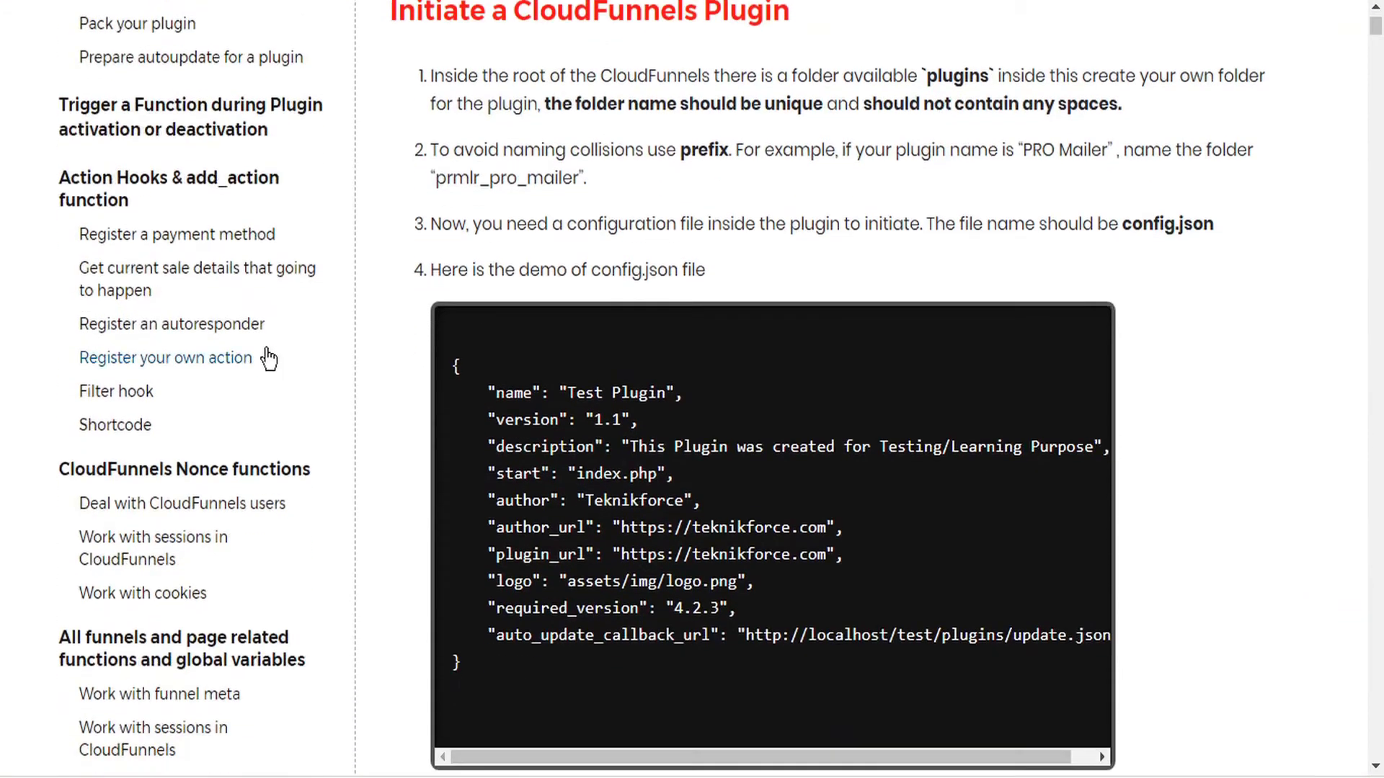
scroll(264, 350, down, 2)
scroll(264, 349, down, 4)
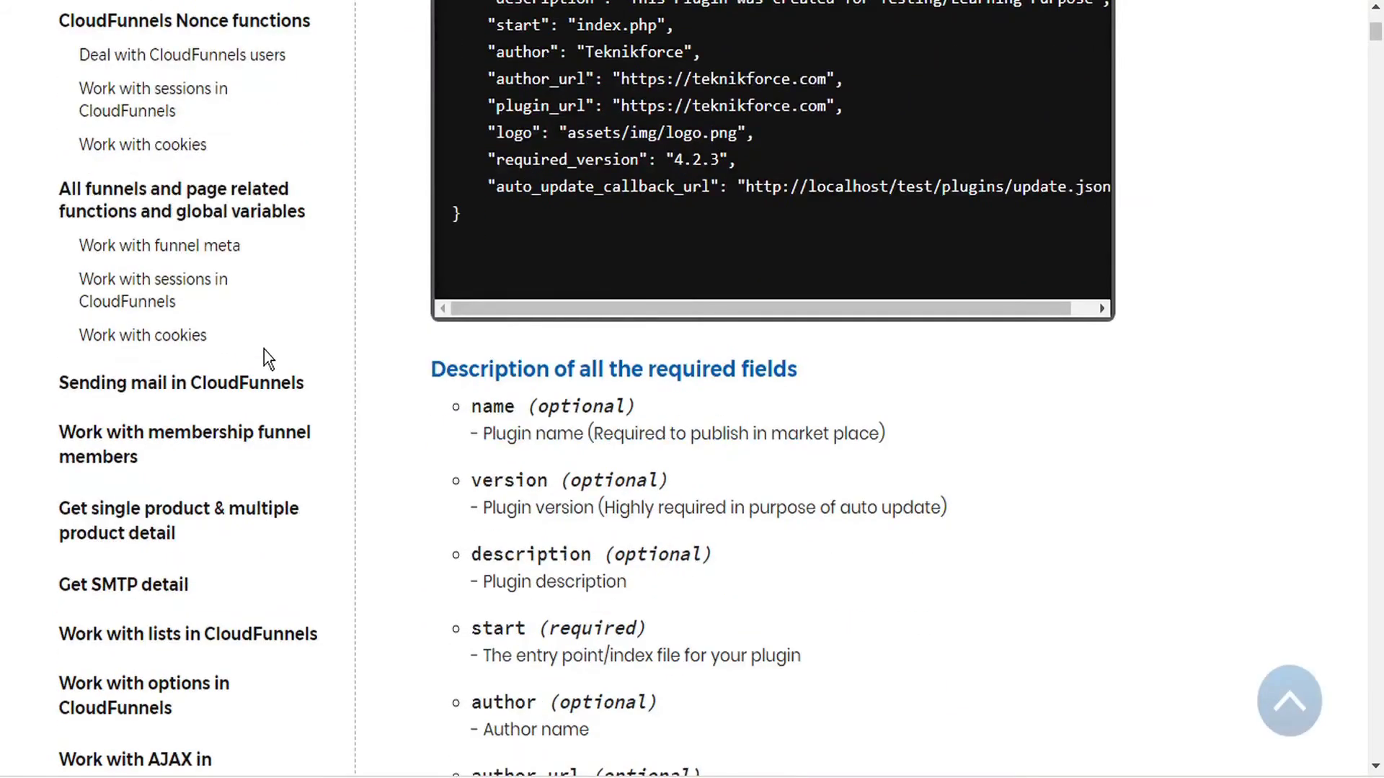
scroll(264, 348, down, 8)
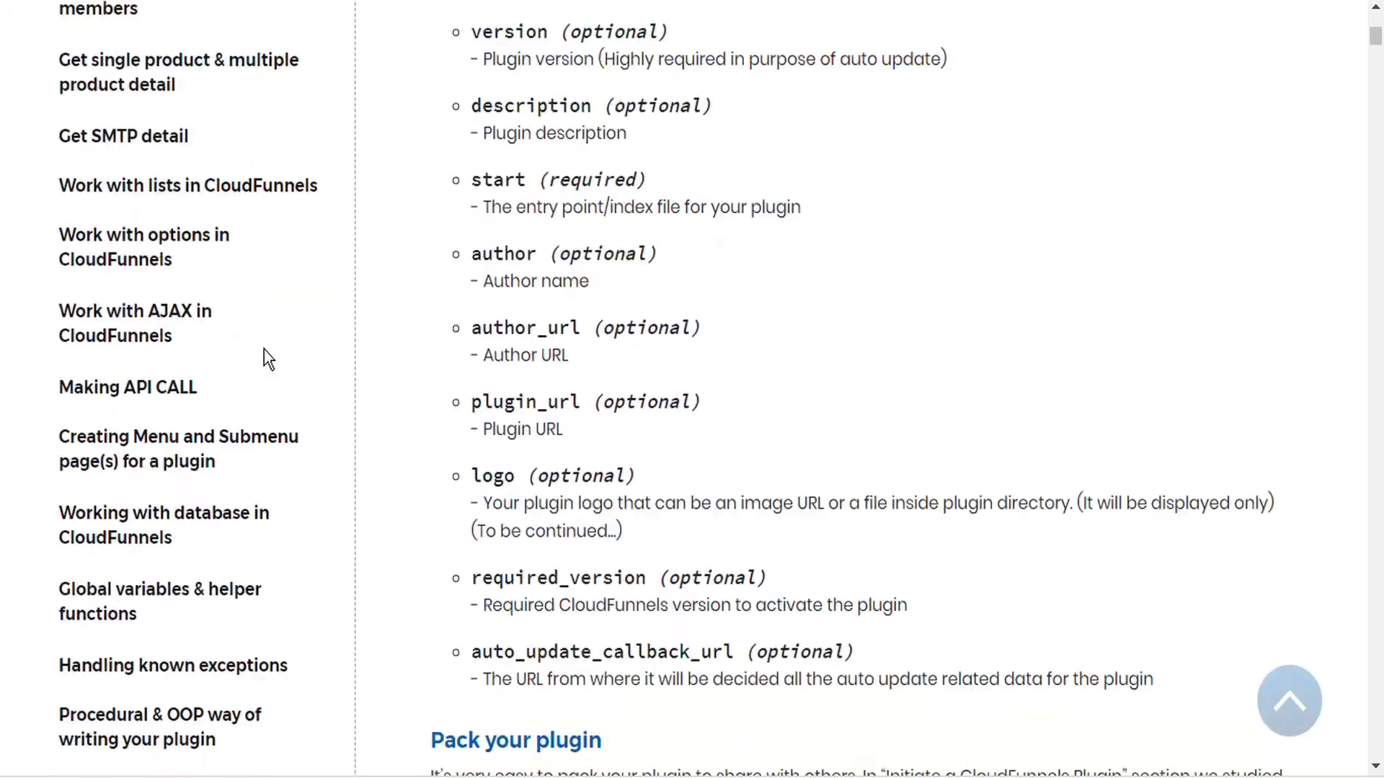
scroll(263, 349, up, 15)
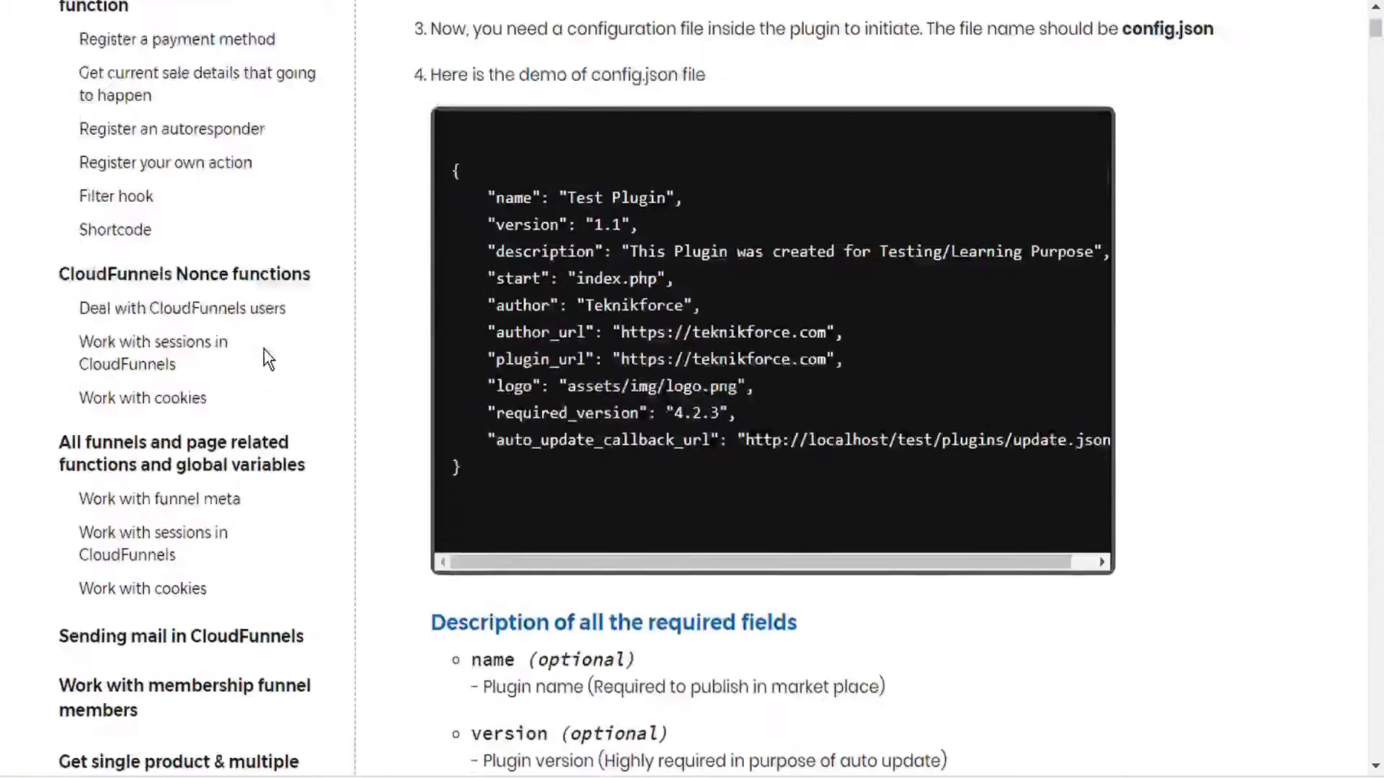
scroll(264, 349, down, 3)
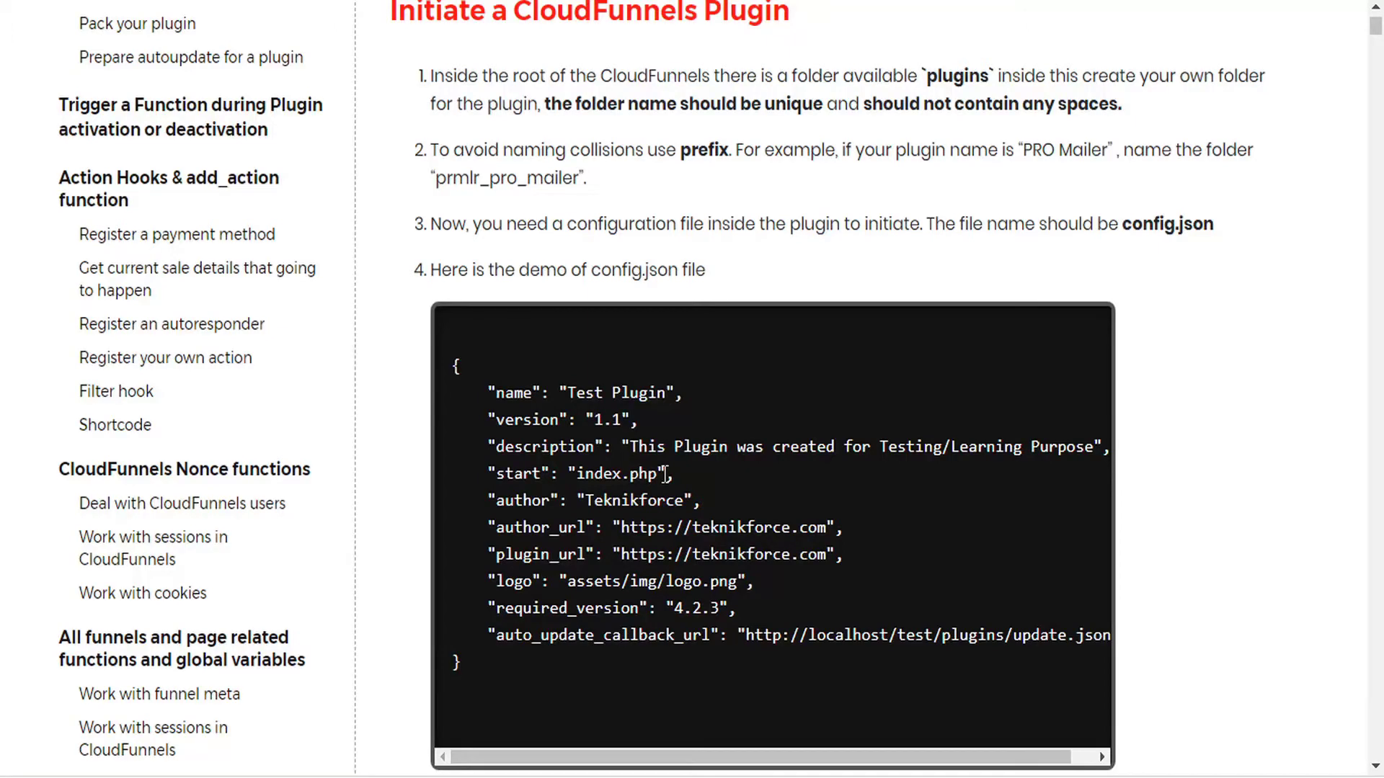
scroll(664, 473, up, 3)
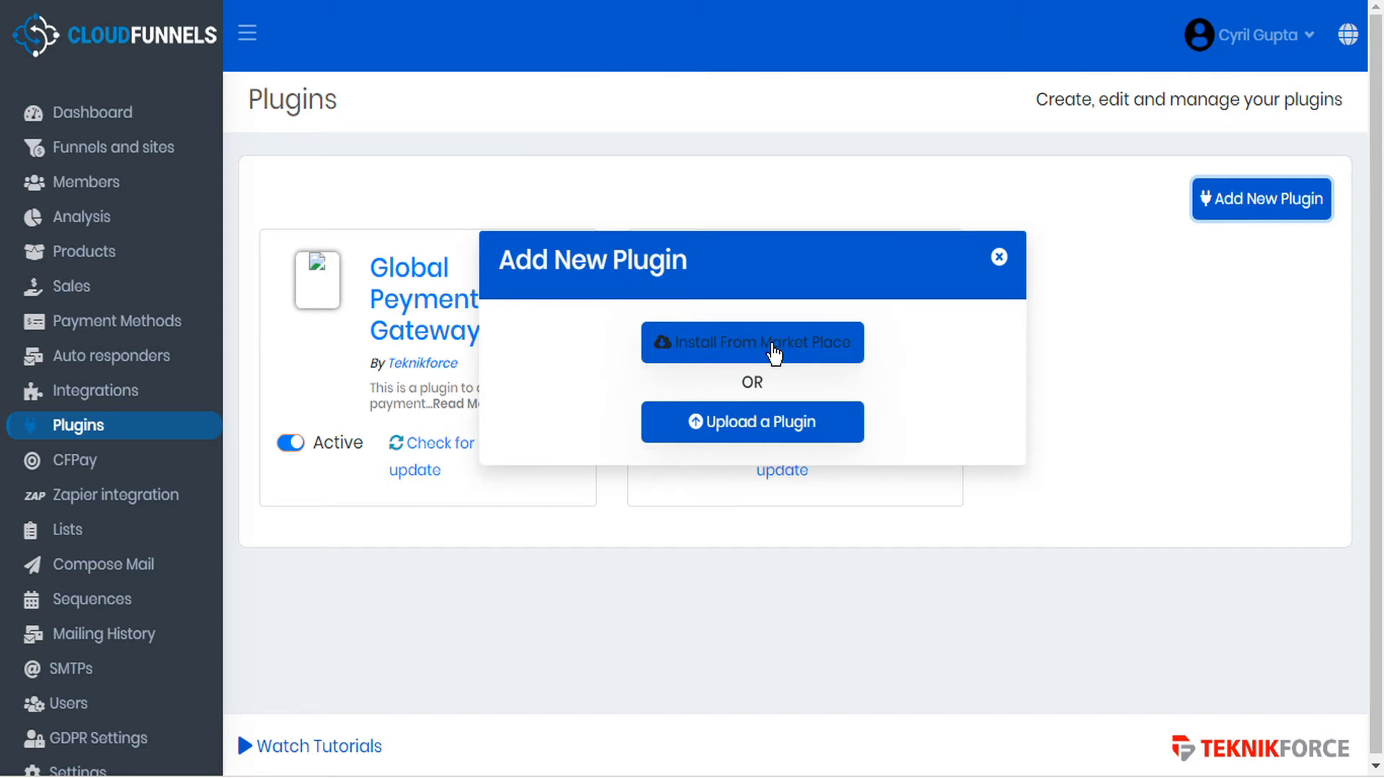
Choose Install From Market Place to open the Cloudfunnels Marketplace.
click(774, 352)
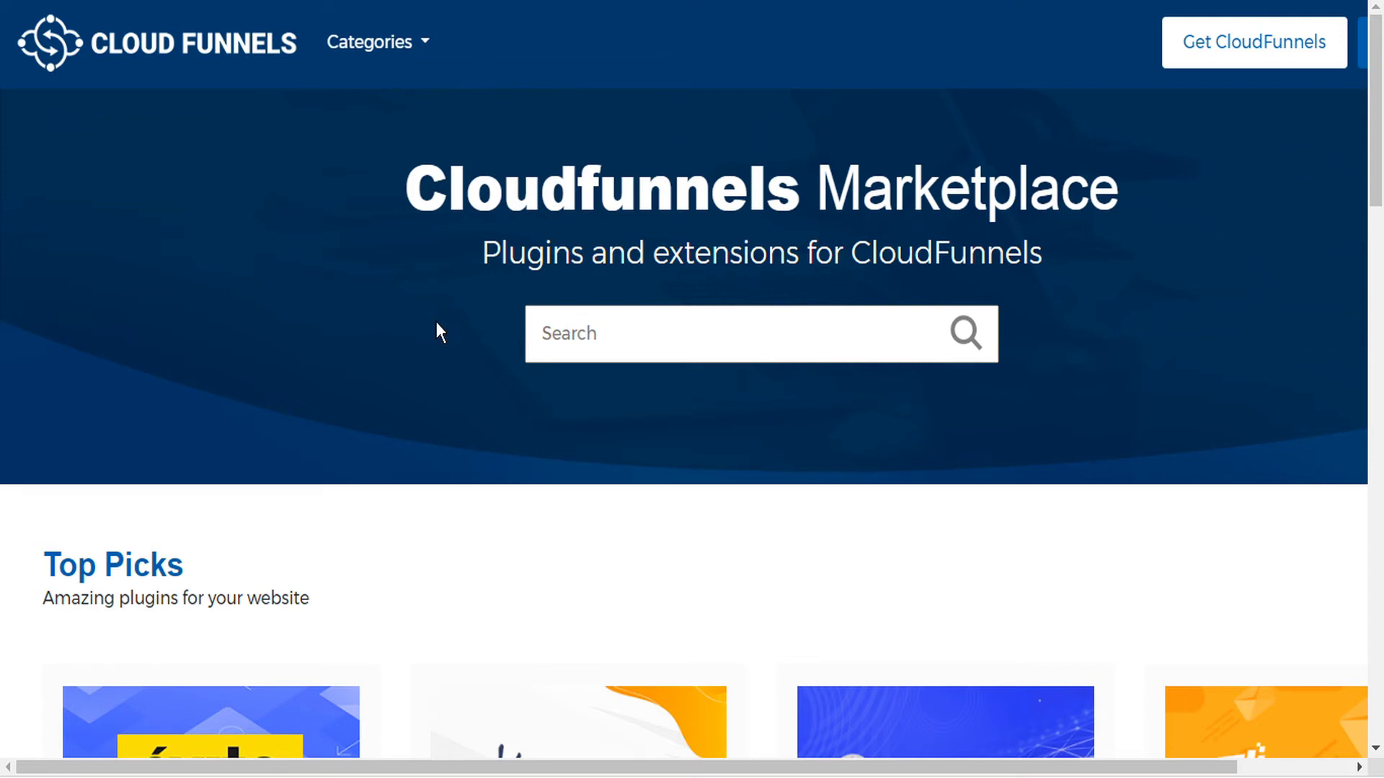
Find the éxito card under Top Picks and open the CF Exito plugin page.
scroll(435, 379, down, 5)
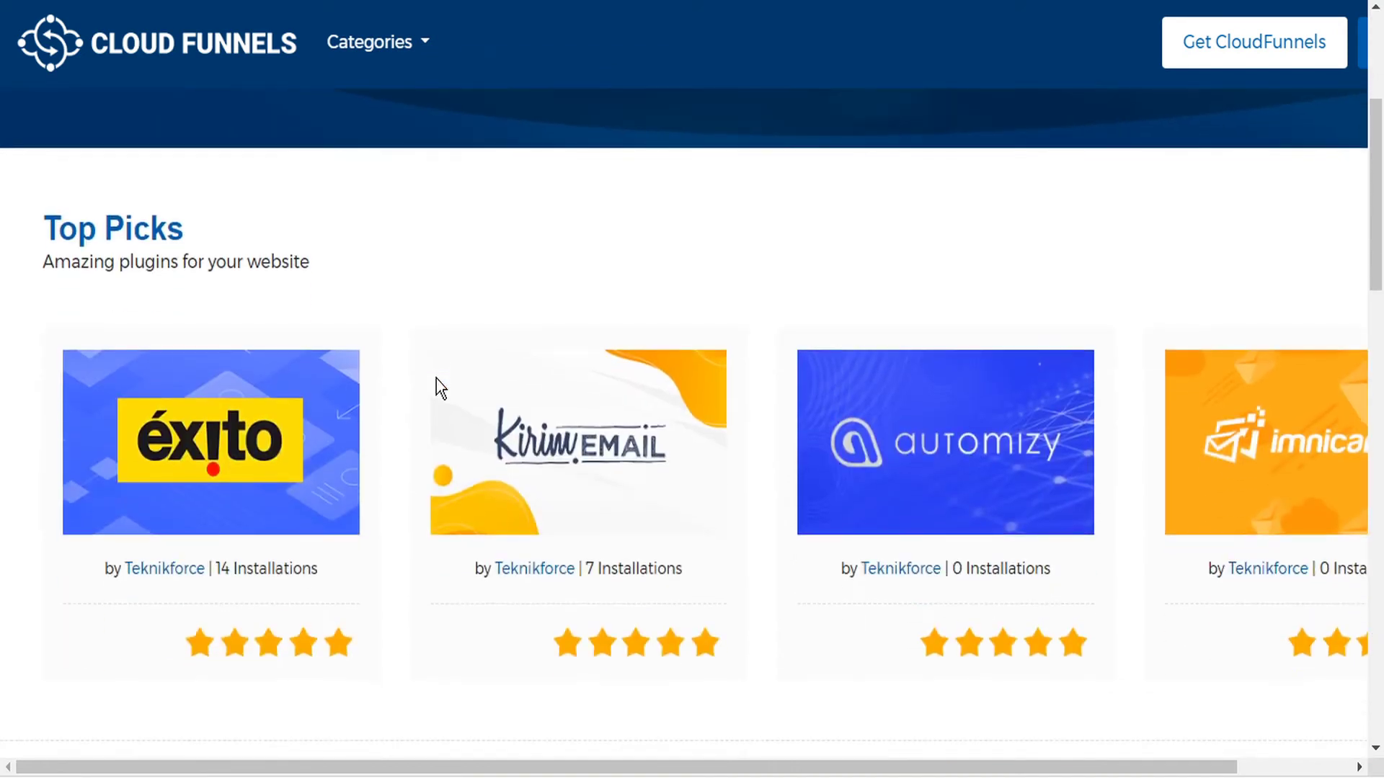
scroll(432, 386, down, 1)
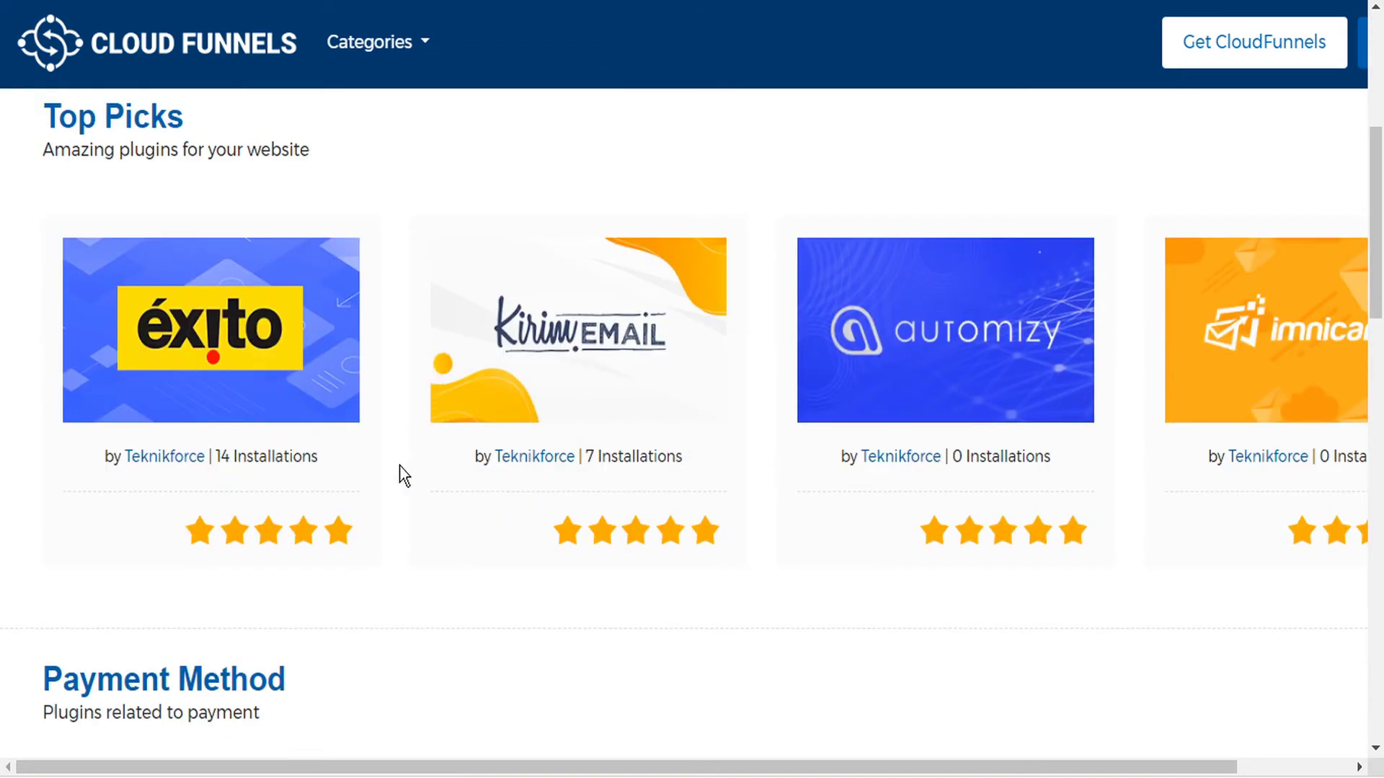
scroll(402, 475, down, 1)
scroll(402, 477, up, 1)
scroll(402, 476, down, 3)
scroll(402, 477, down, 3)
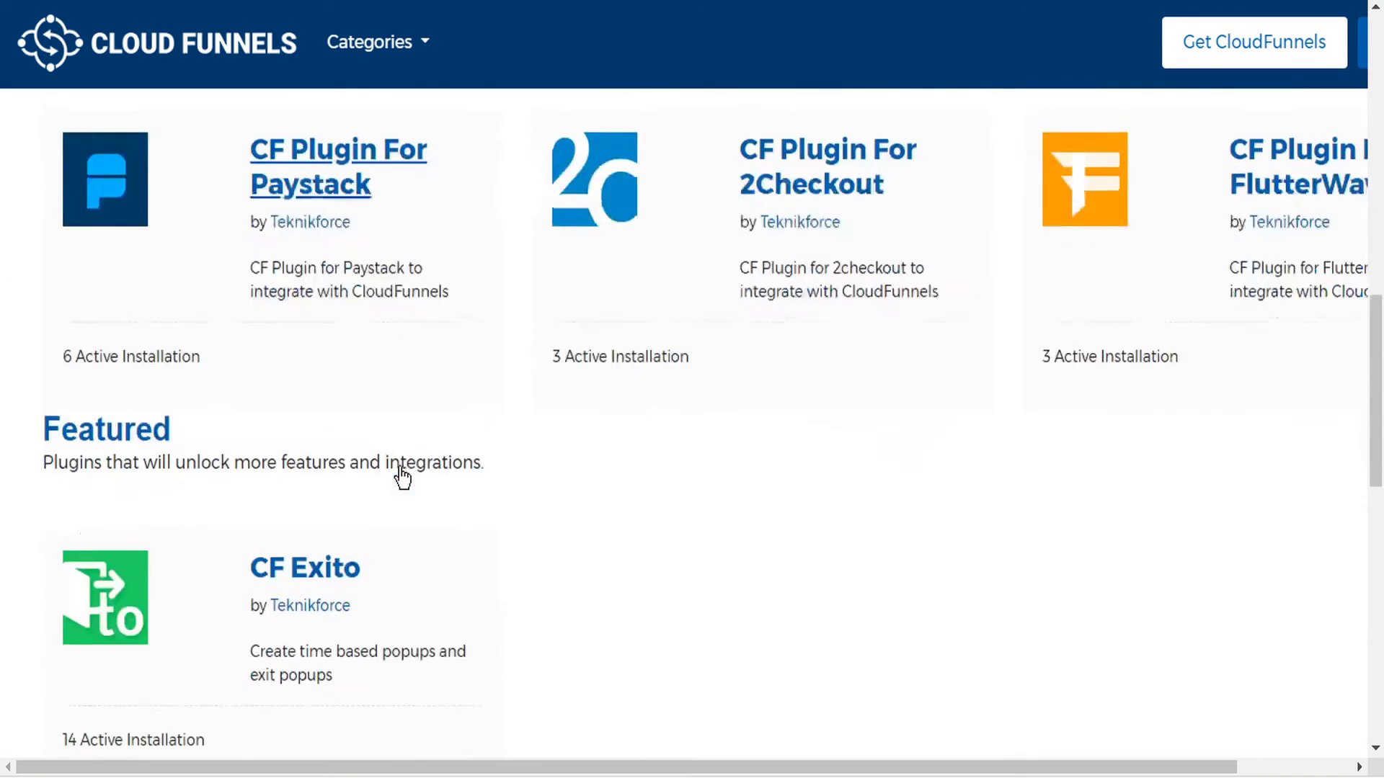
scroll(402, 477, down, 4)
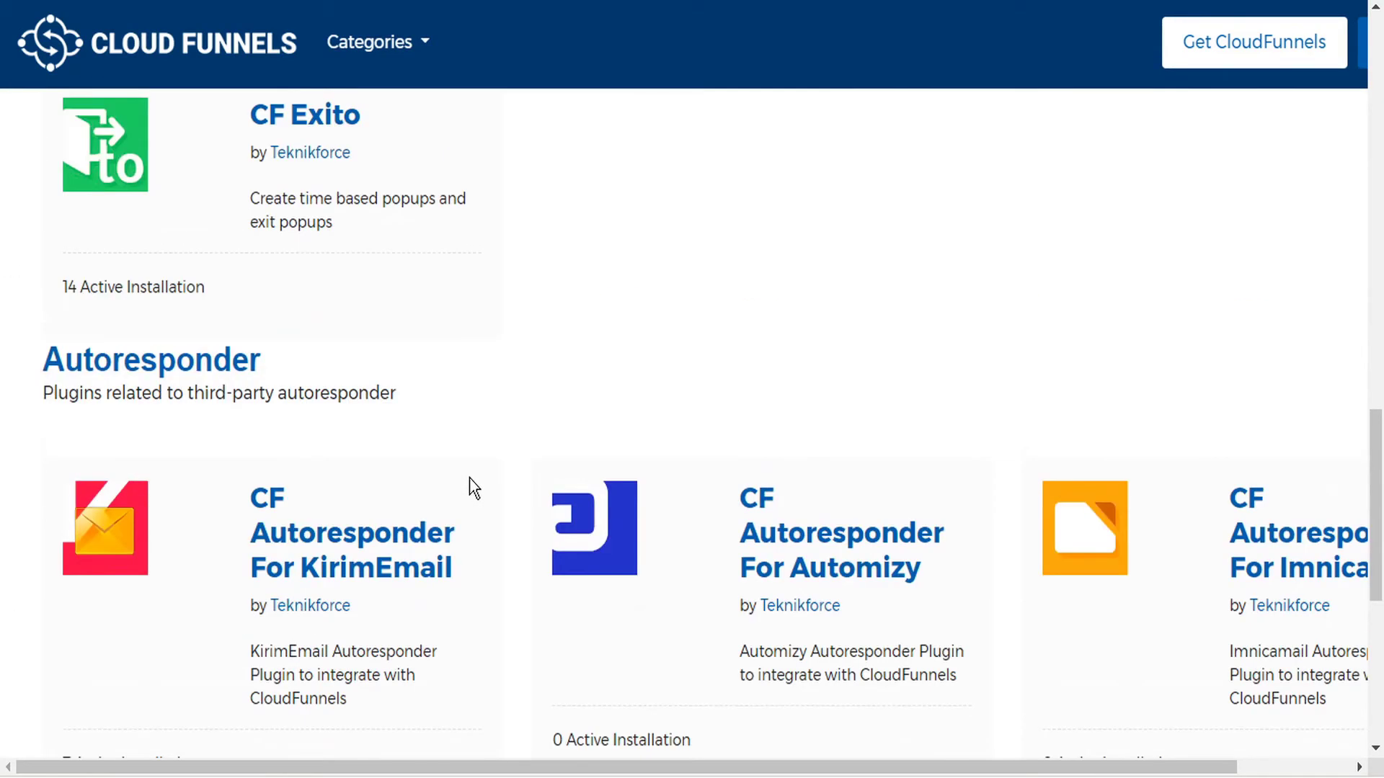
scroll(469, 478, up, 8)
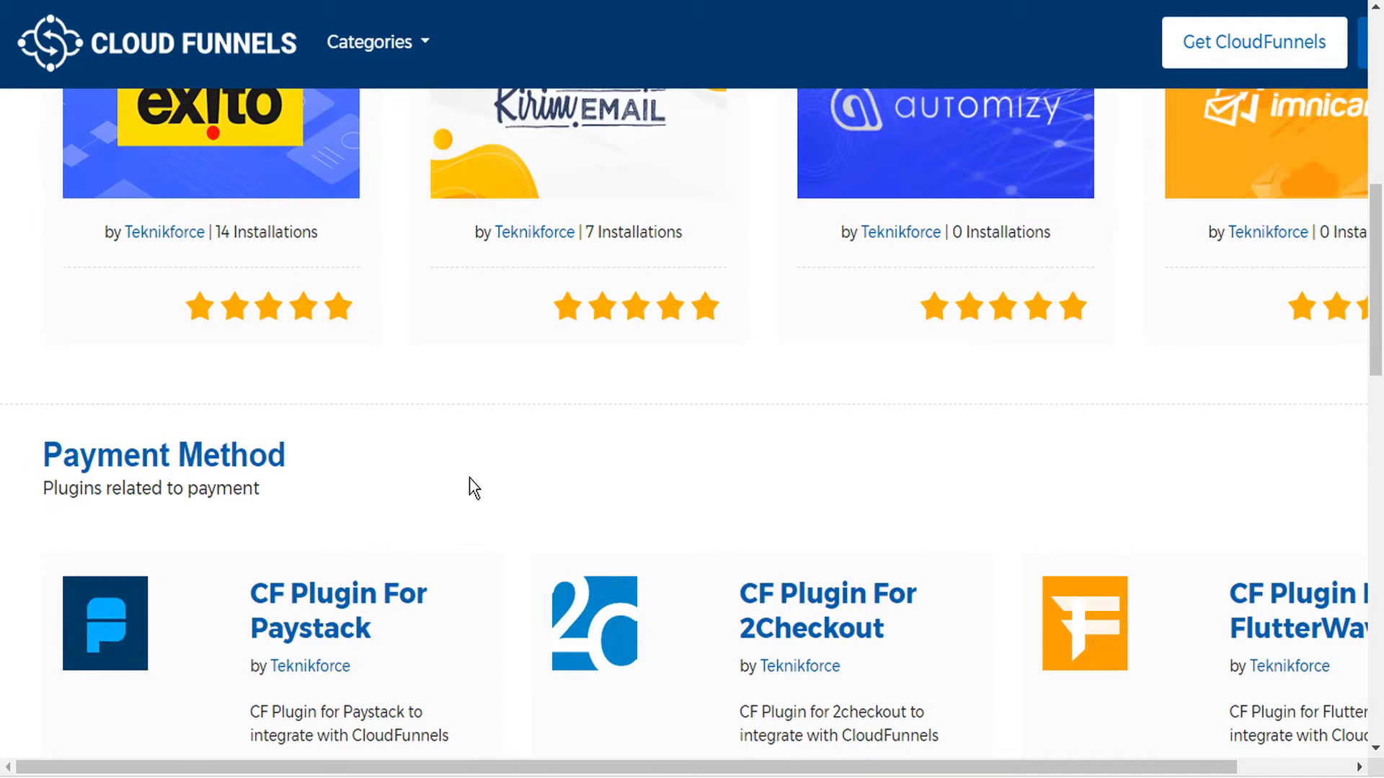
scroll(470, 478, up, 2)
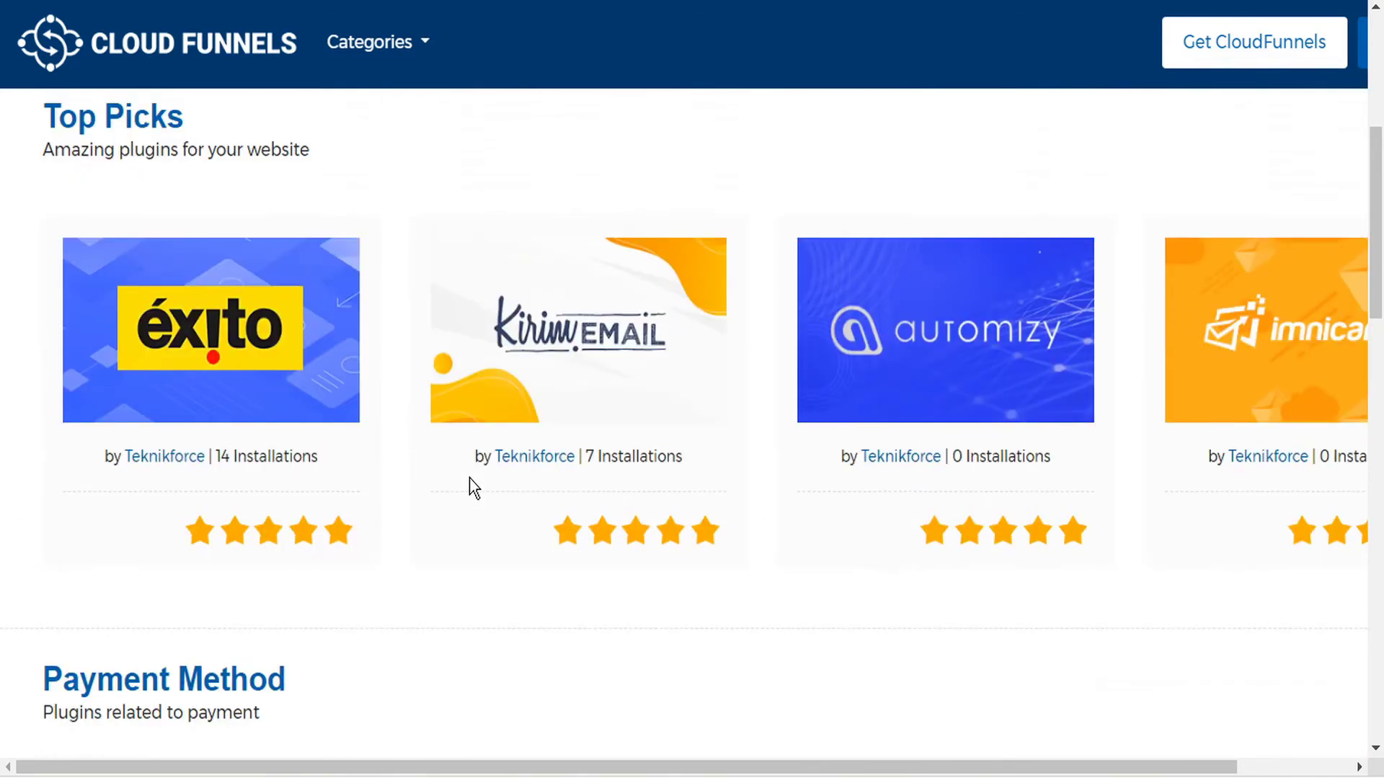
scroll(469, 478, up, 2)
scroll(469, 478, down, 2)
click(199, 328)
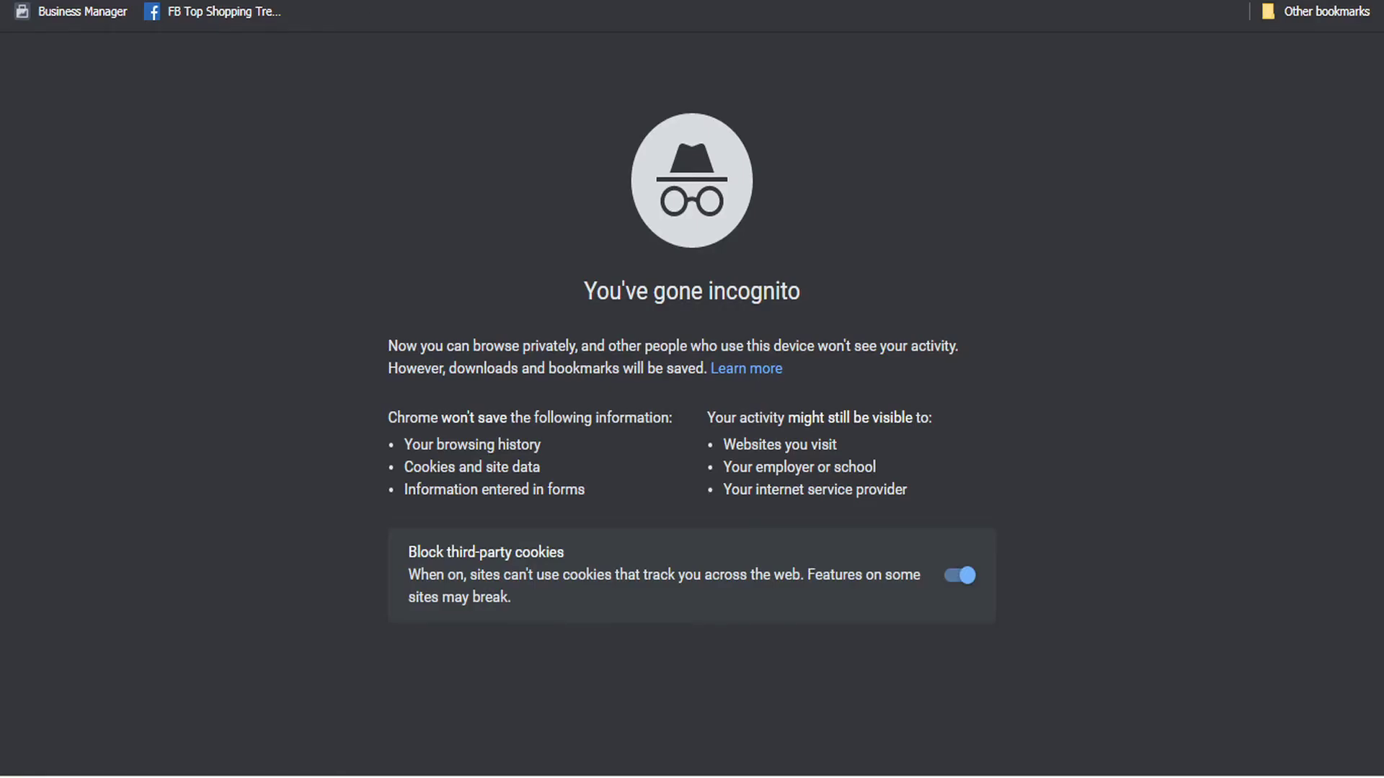
Load the marketplace in an incognito window and download CF Exito as cf_exito.zip.
text(https://marketplace.cloudfunnels.in/)
key(Return)
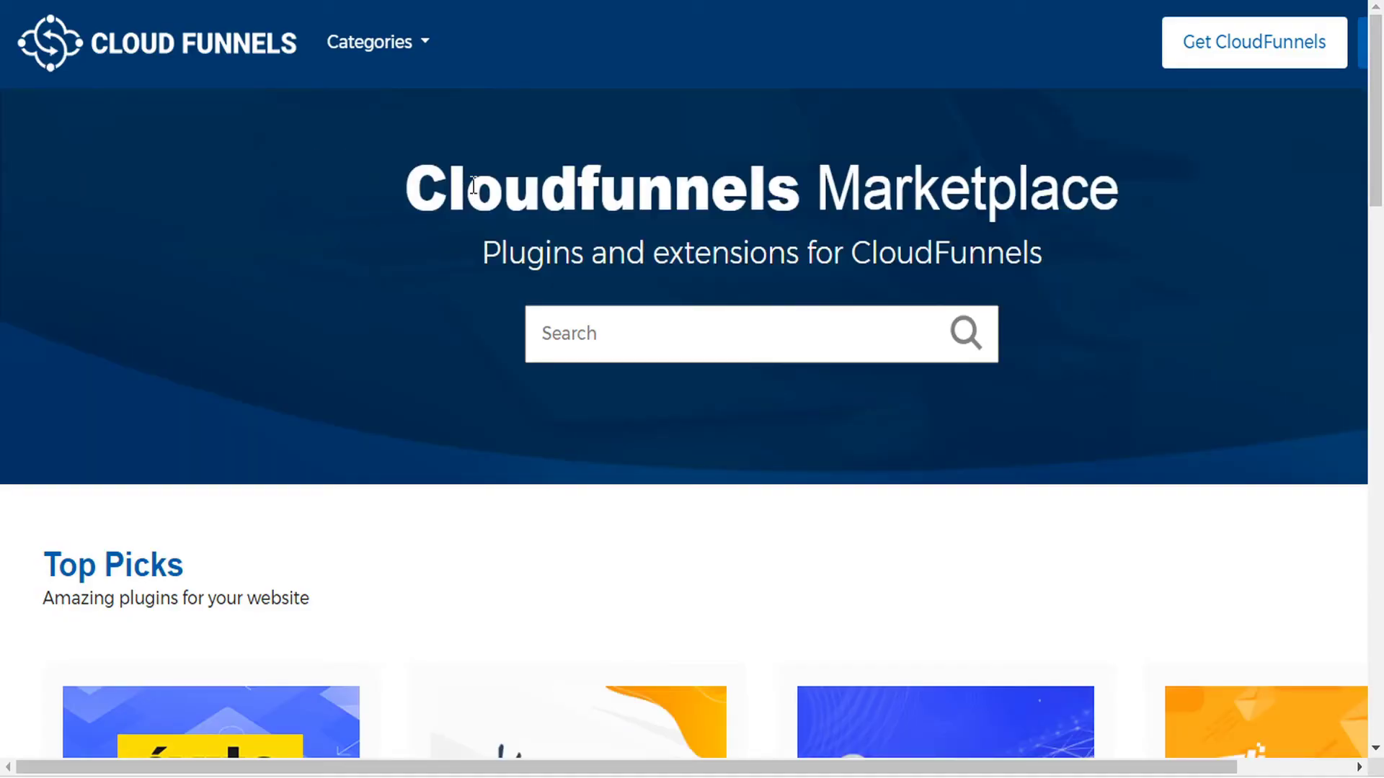
scroll(335, 290, down, 3)
scroll(336, 290, down, 3)
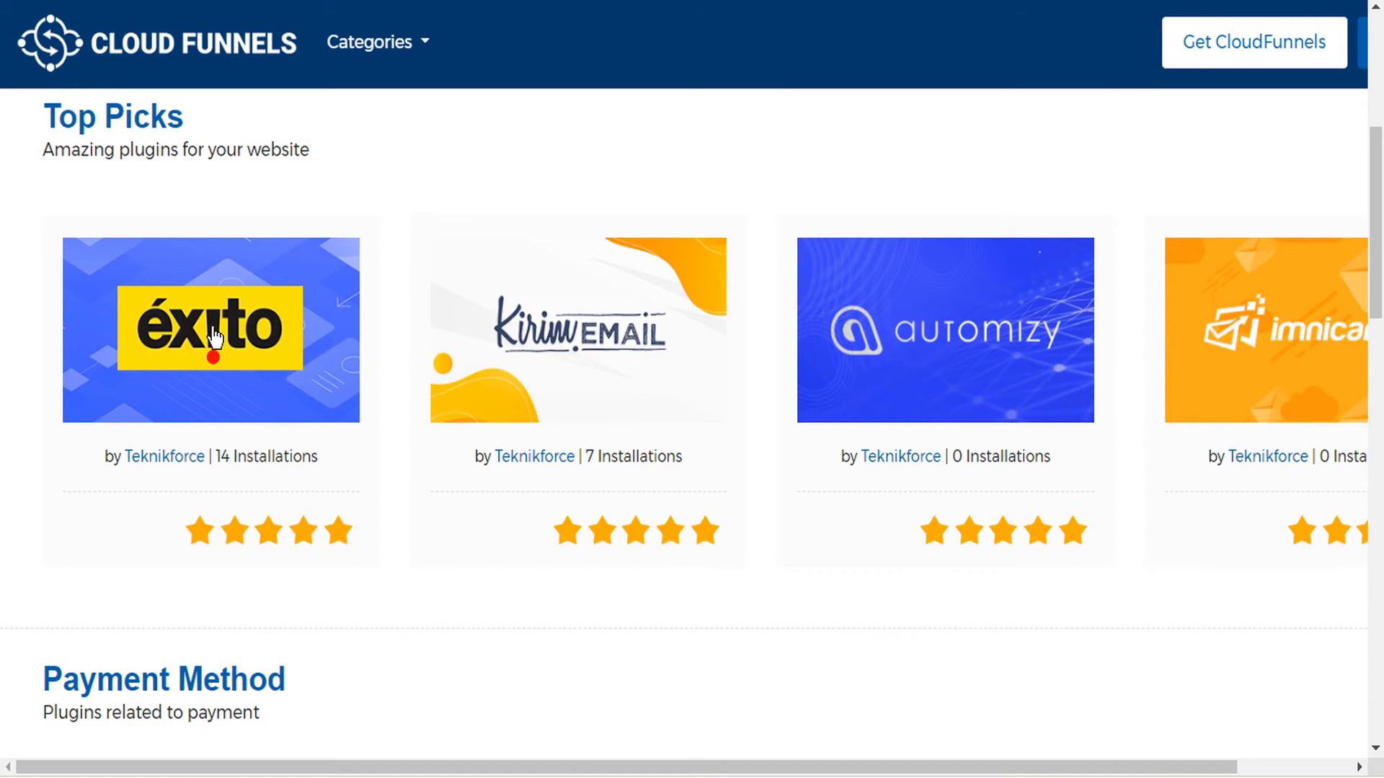
click(215, 338)
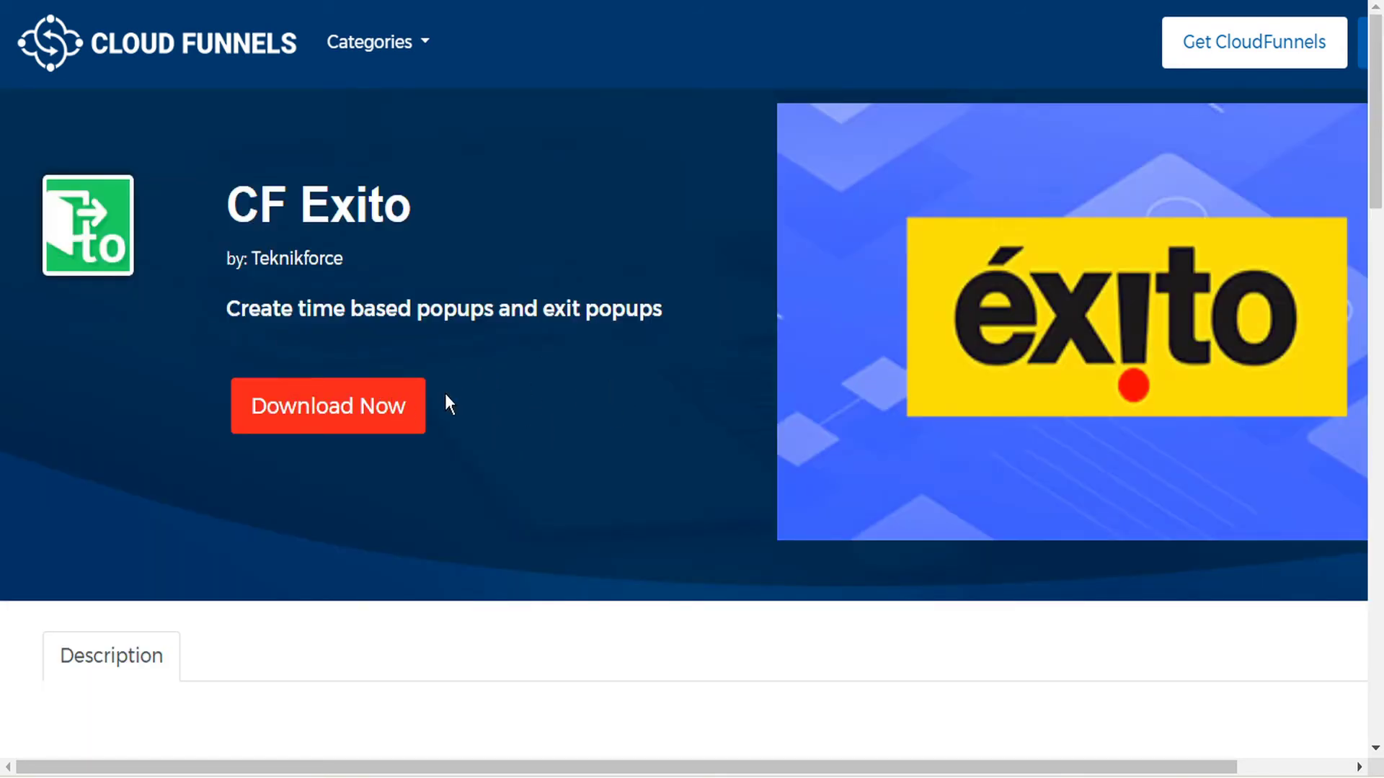
click(338, 413)
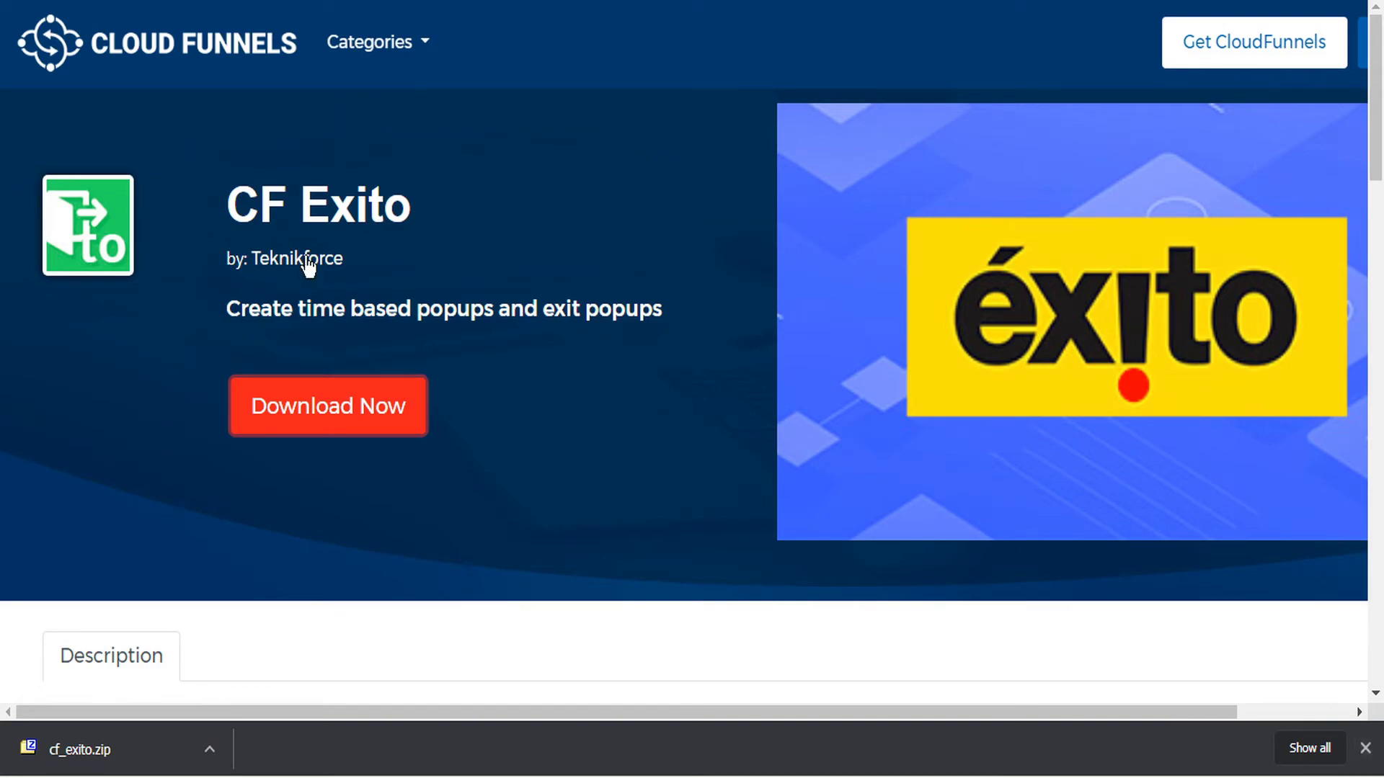
click(1282, 202)
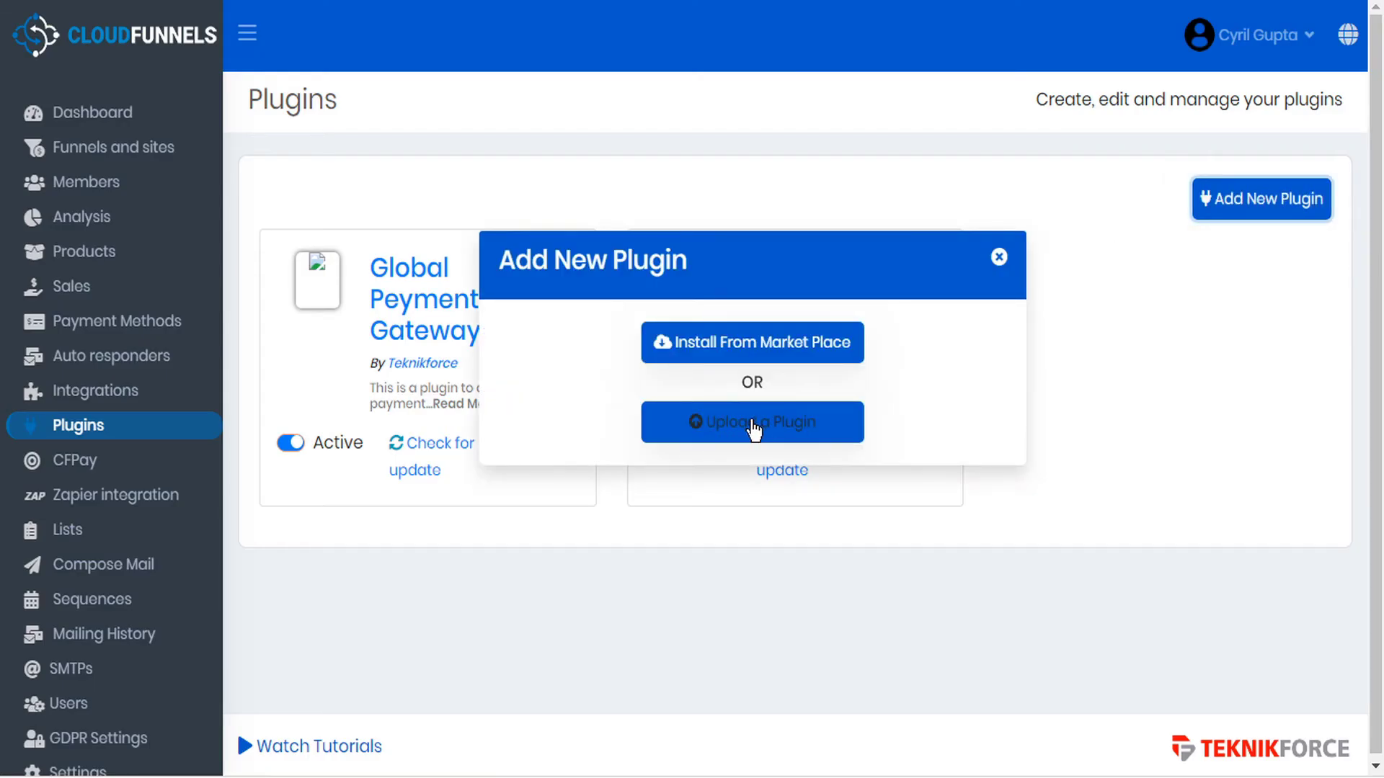
Upload cf_exito.zip as a plugin so CF Exito v-1.0.0 appears, disabled.
click(753, 429)
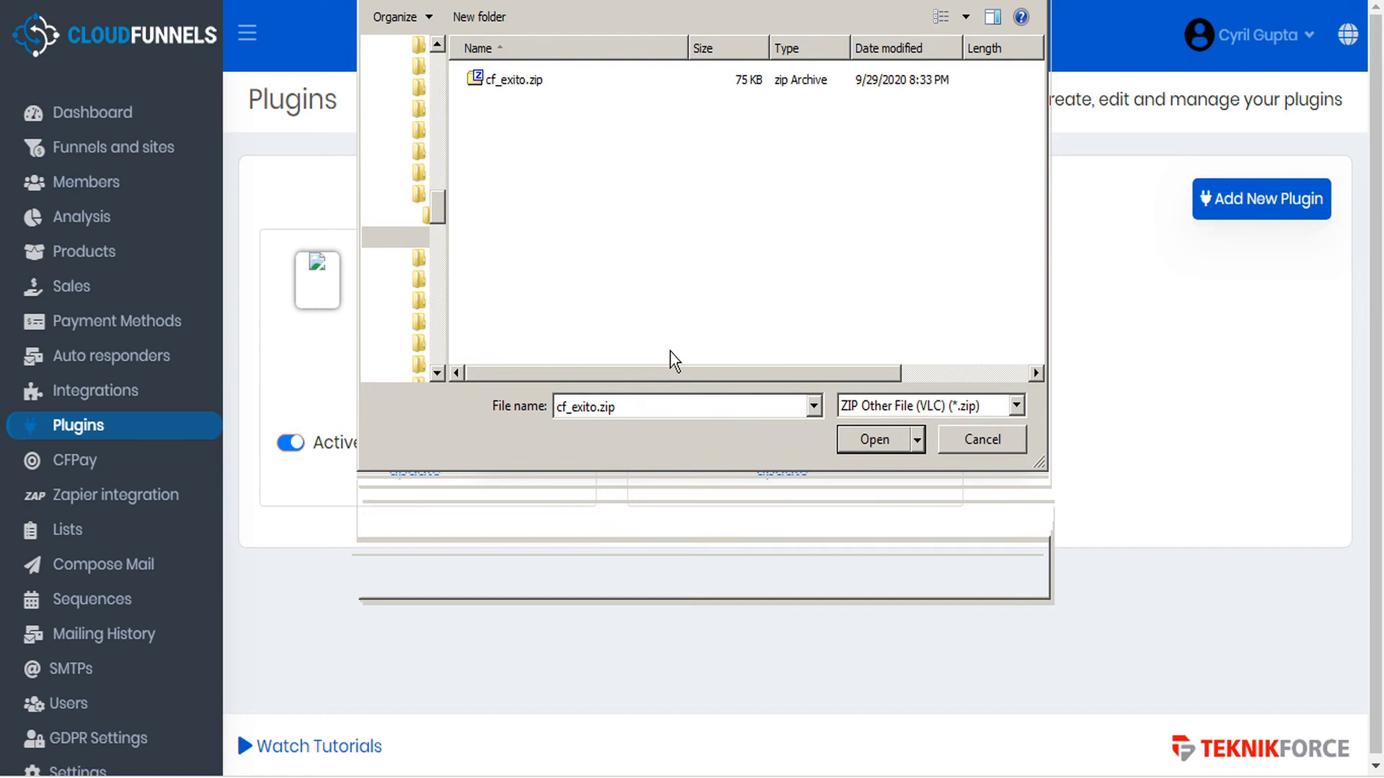
click(520, 80)
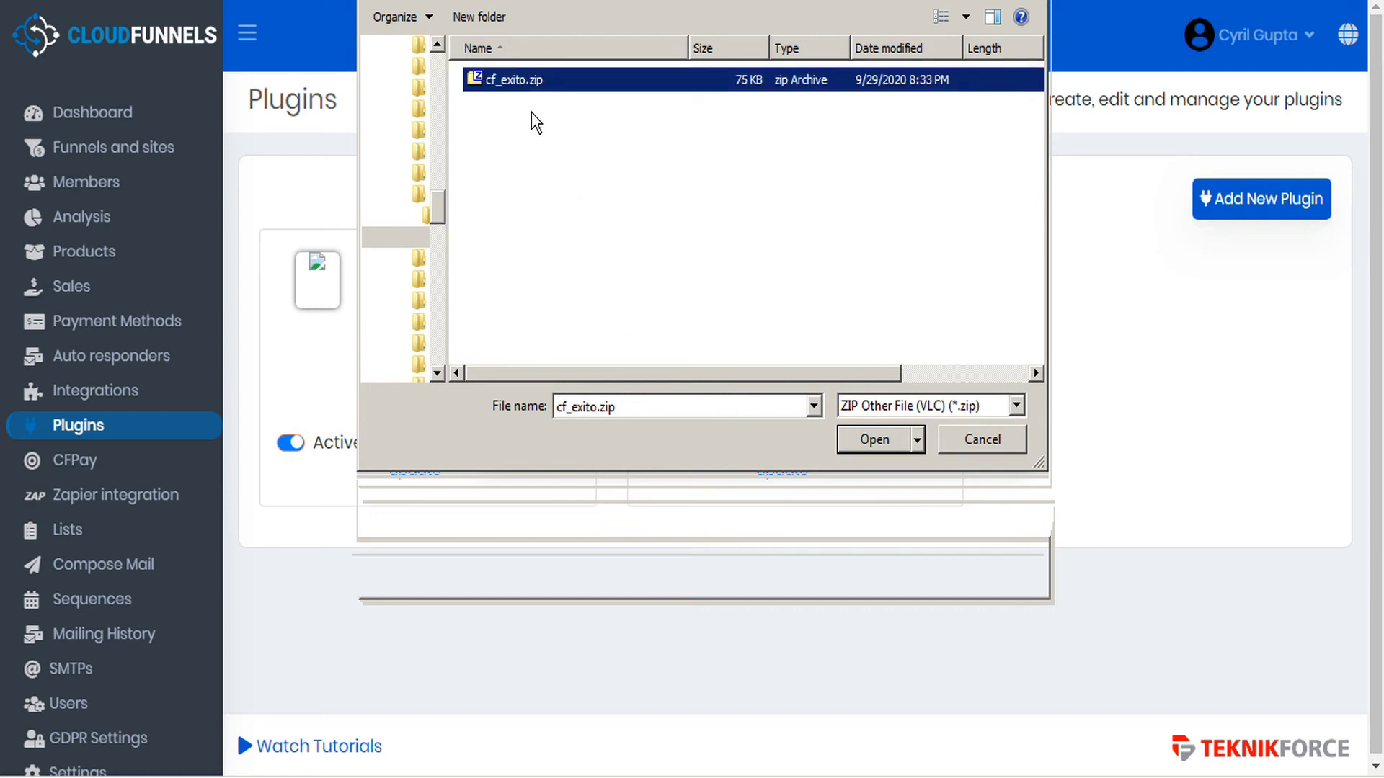
click(876, 443)
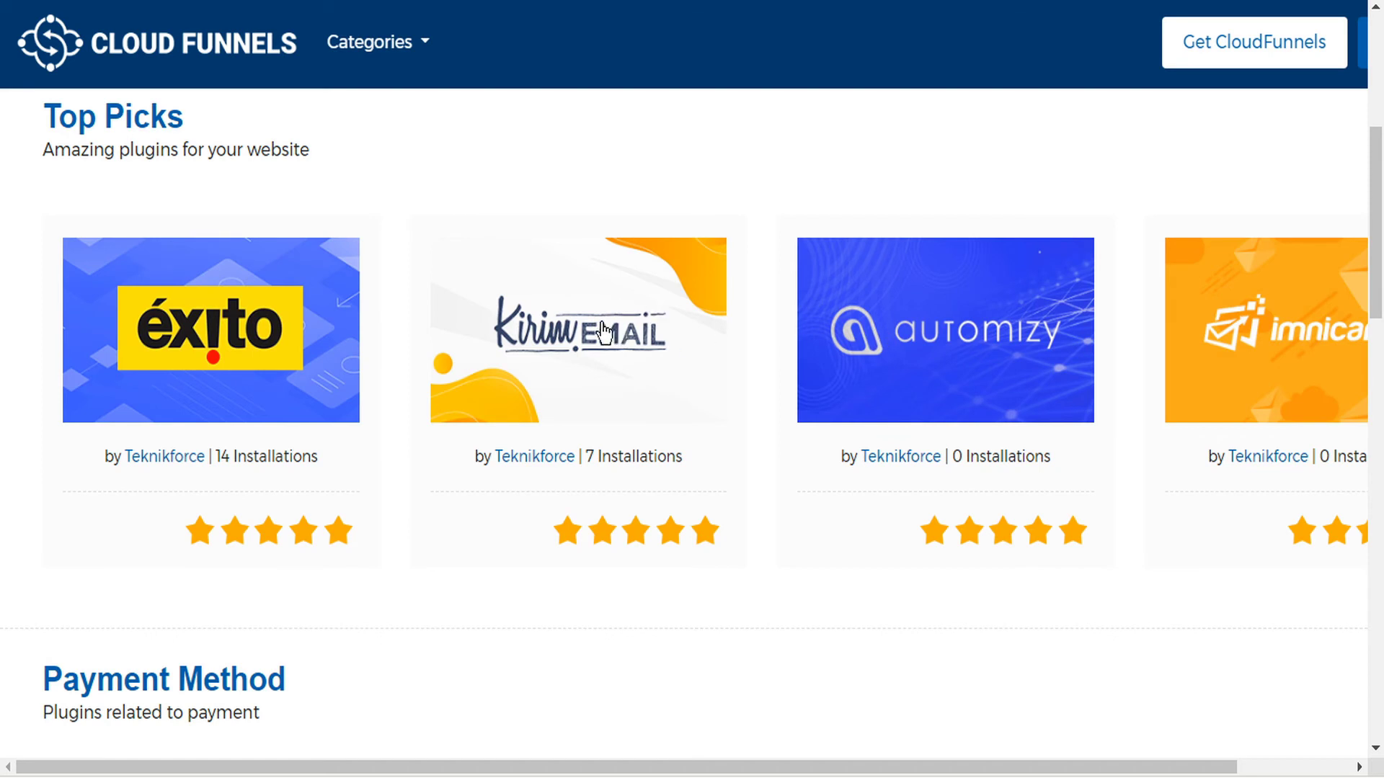
Open the KirimEmail plugin page from the marketplace Top Picks.
click(603, 333)
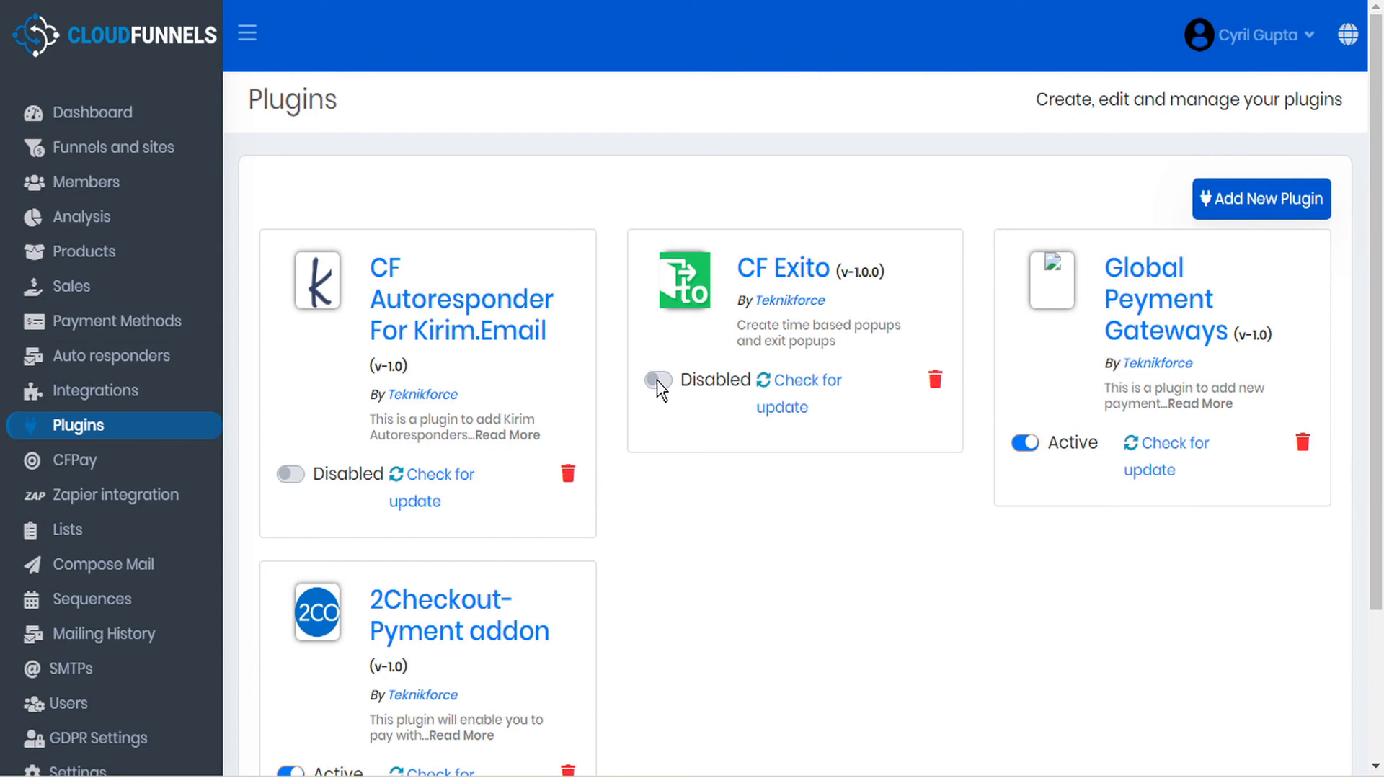
Toggle the CF Exito plugin to Active, leaving it enabled after an off-and-on retry.
click(656, 379)
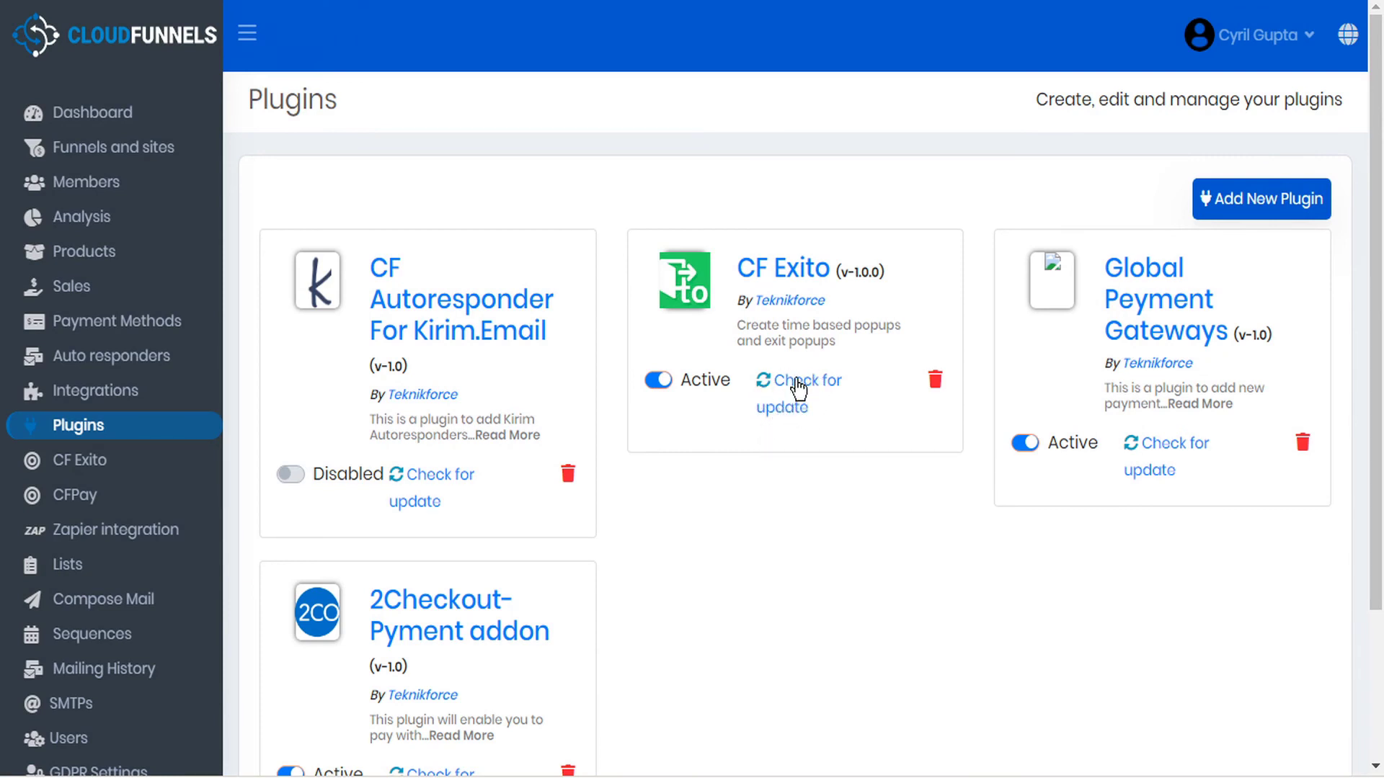
click(659, 385)
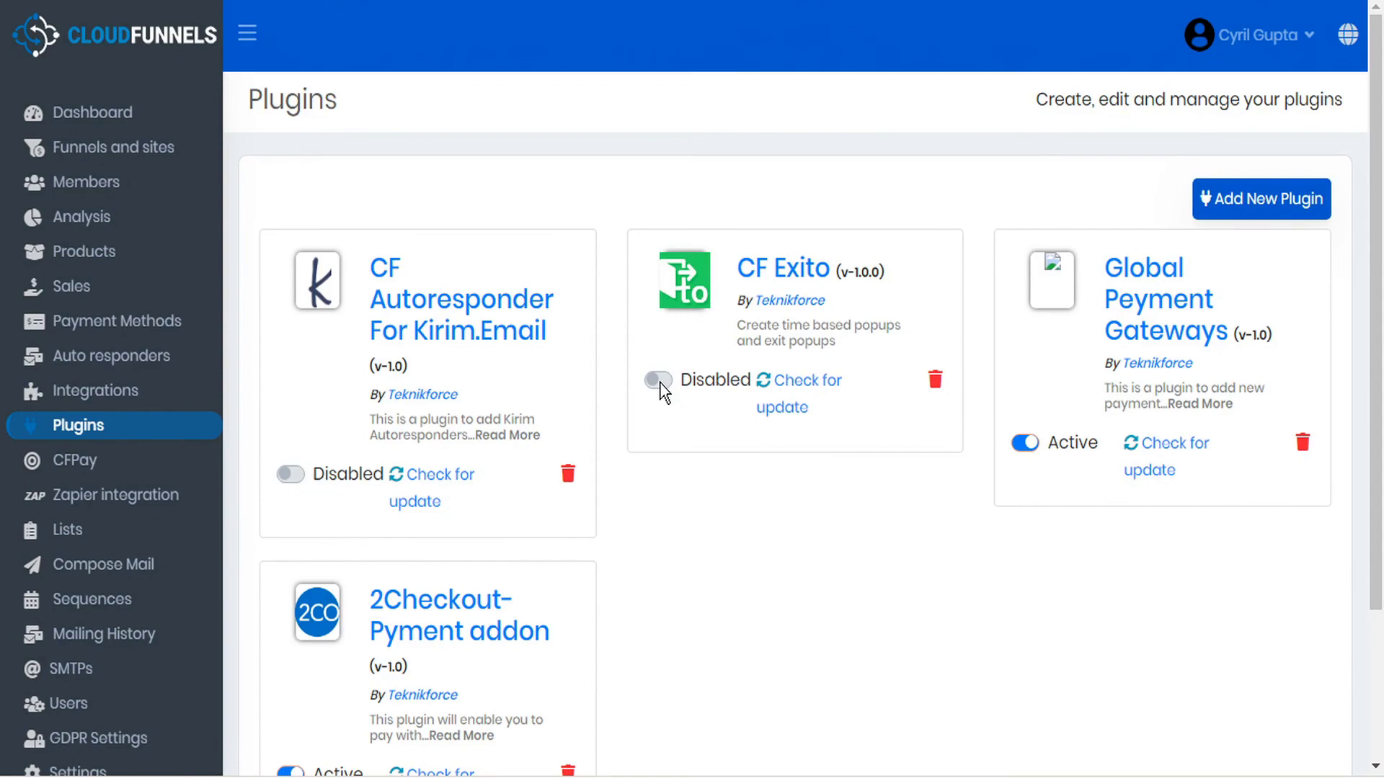
click(659, 382)
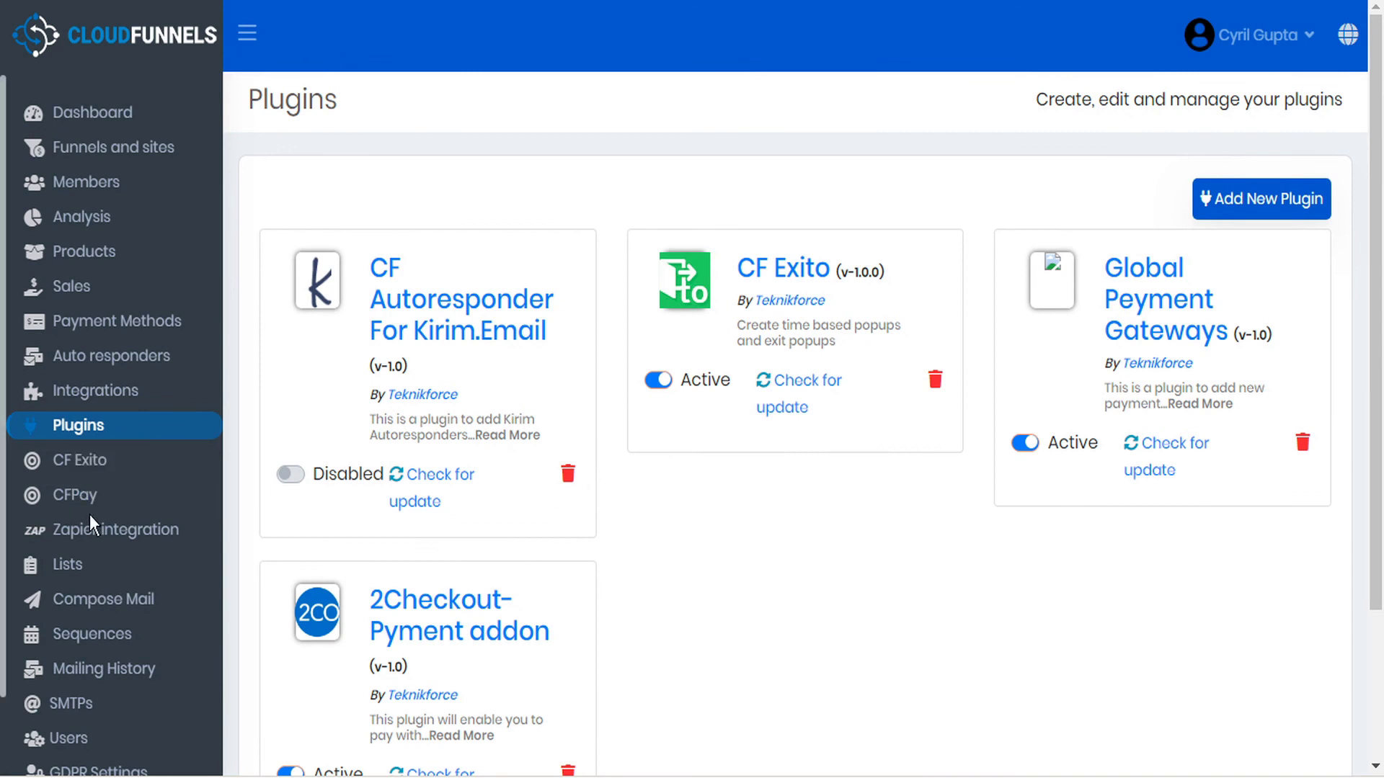
click(90, 463)
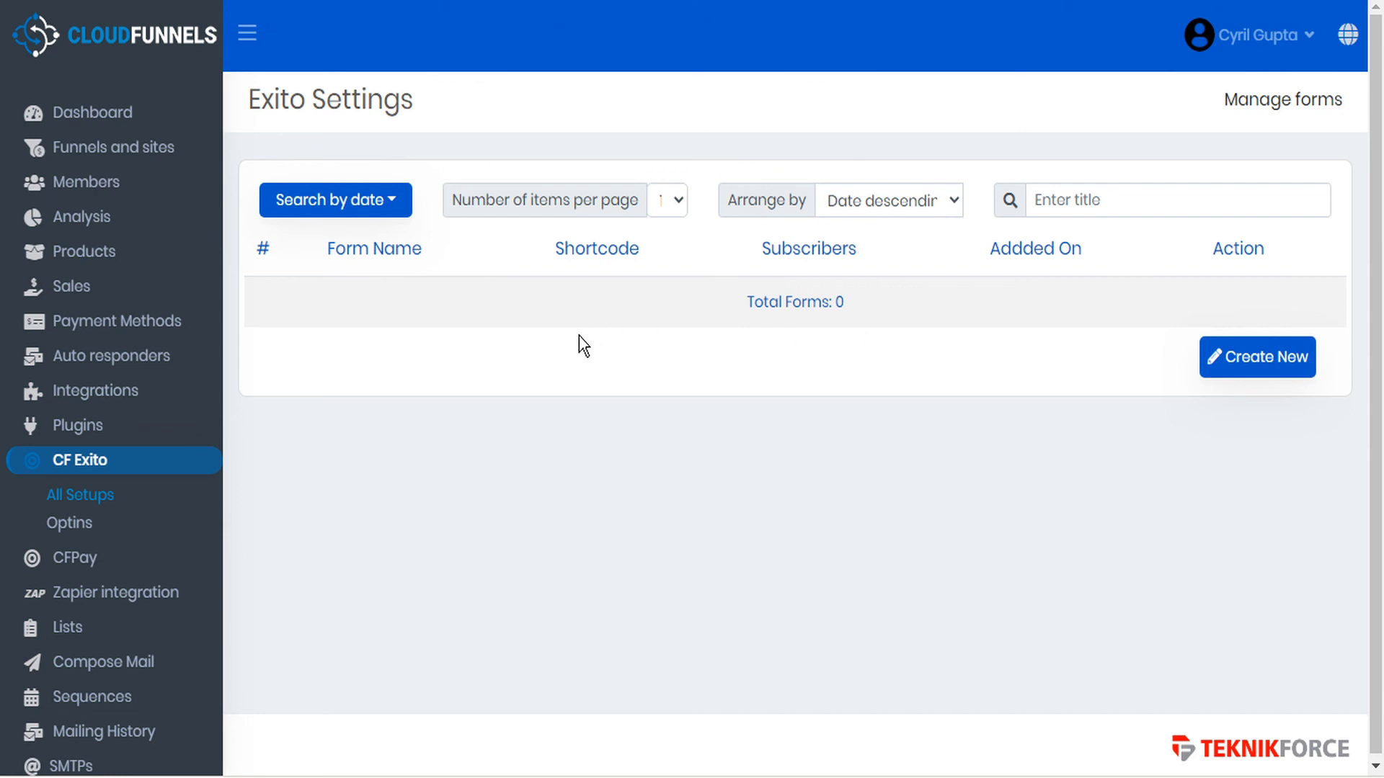
click(91, 433)
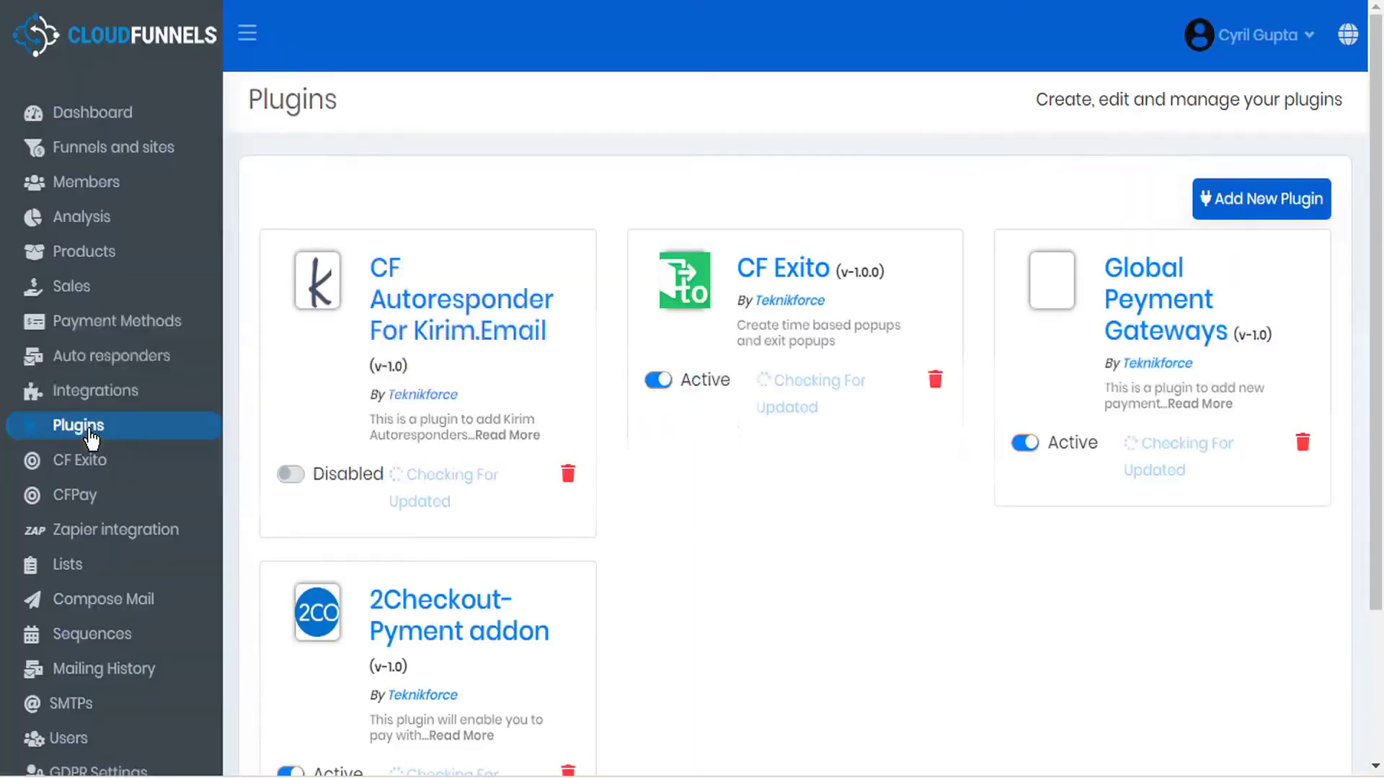